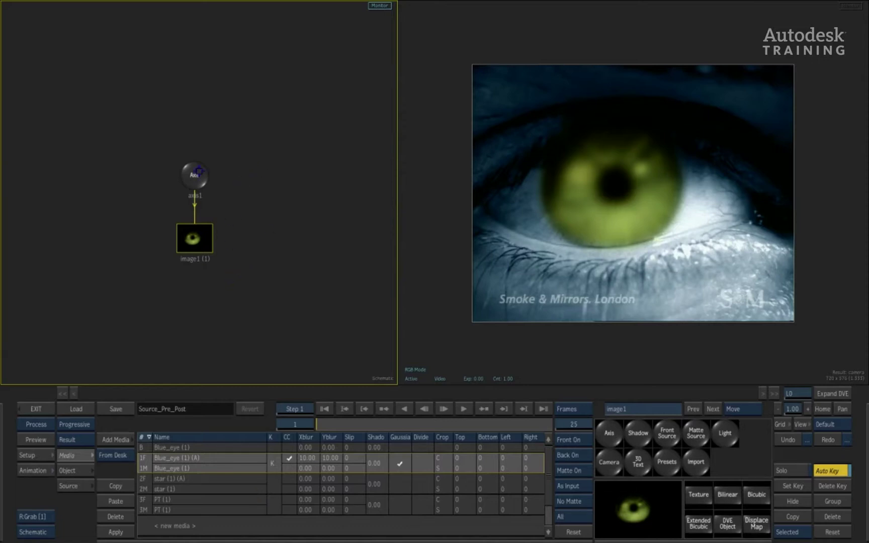
Step: Try shifting the green eye layer by setting its axis Y position to -15, undo it, and return to the media list
{"action": "left_click", "coordinate": [199, 171]}
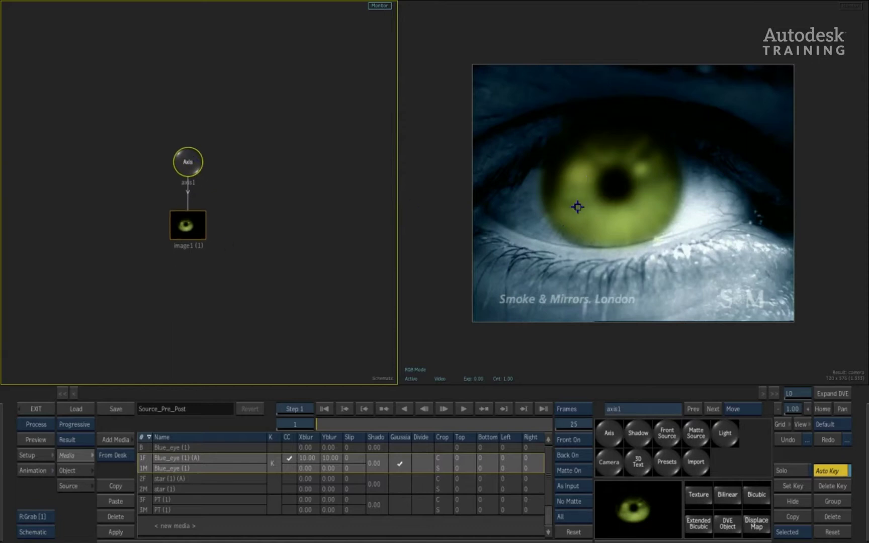
{"action": "left_click_drag", "start_coordinate": [184, 222], "coordinate": [188, 224]}
{"action": "left_click", "coordinate": [63, 471]}
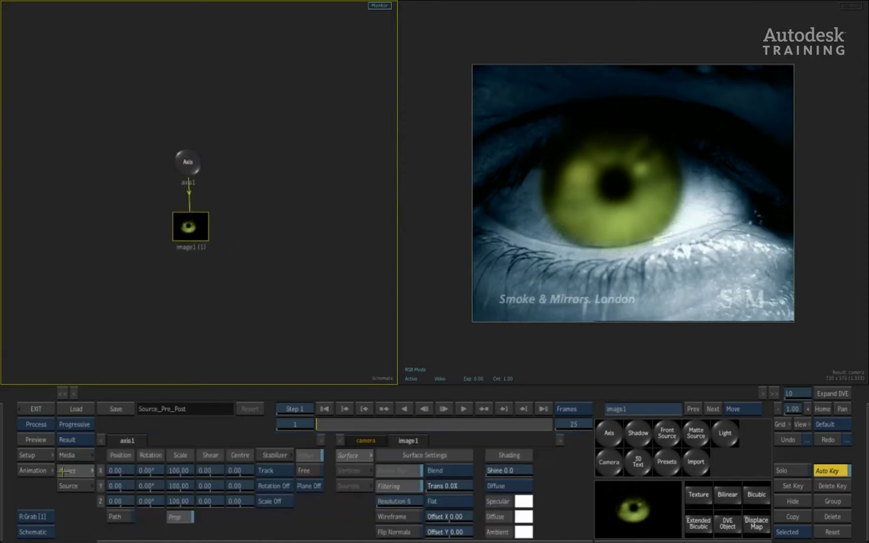
{"action": "left_click_drag", "start_coordinate": [124, 487], "coordinate": [362, 437]}
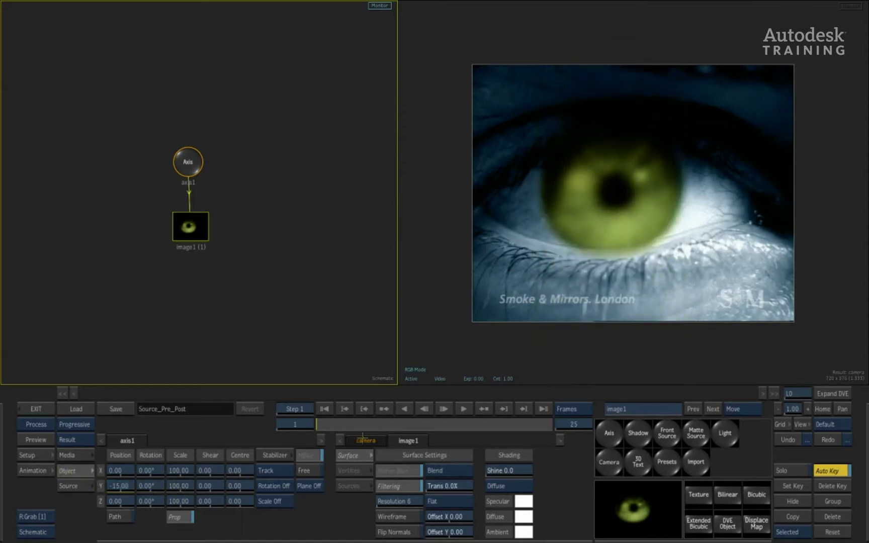
{"action": "left_click", "coordinate": [781, 439]}
{"action": "left_click", "coordinate": [73, 459]}
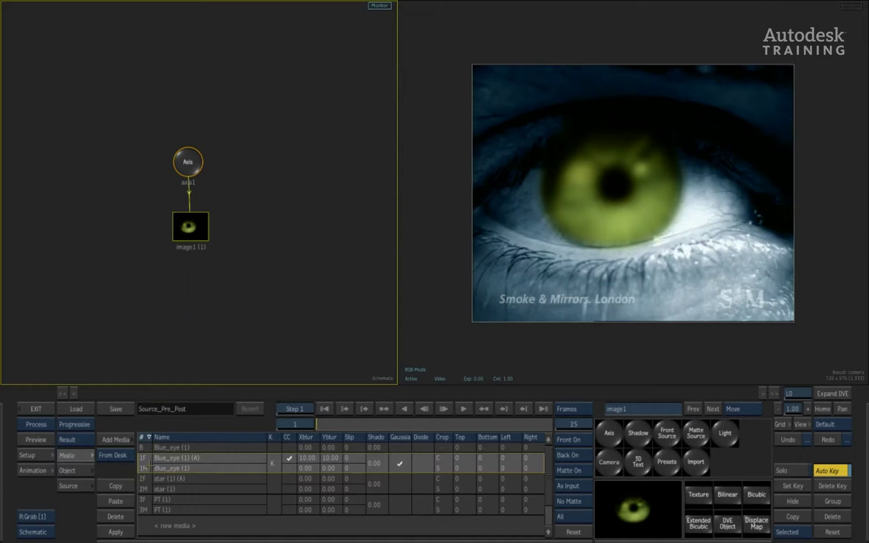
Step: Add the star media to the scene as a second image layer and arrange its axis and image beside the eye layer
{"action": "left_click", "coordinate": [142, 483]}
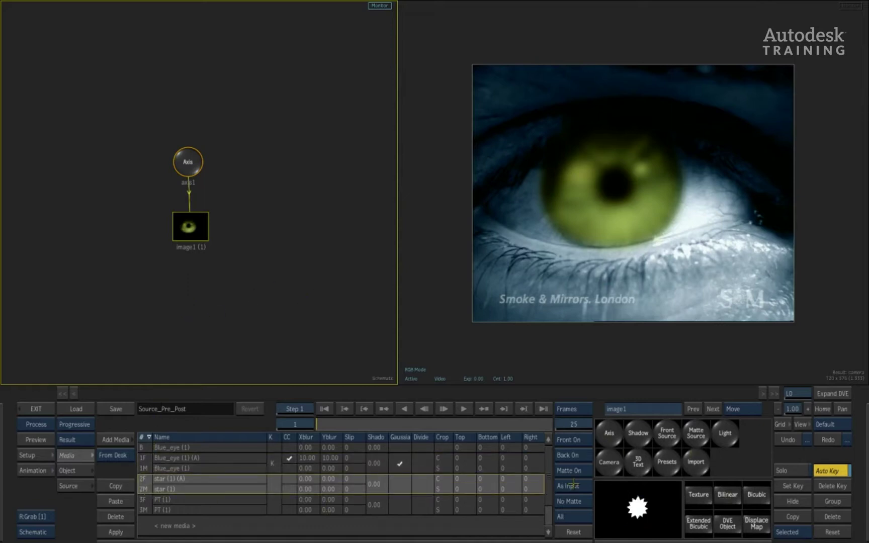
{"action": "left_click", "coordinate": [640, 508]}
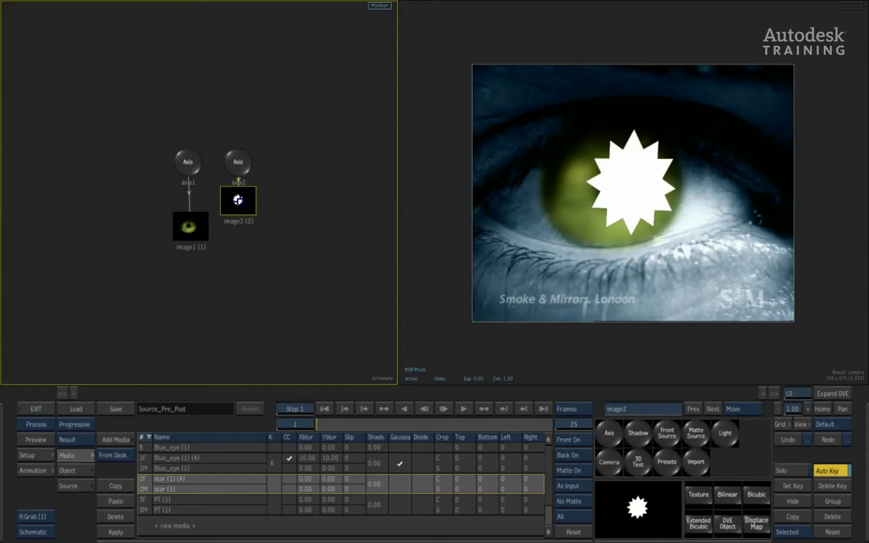
{"action": "left_click_drag", "start_coordinate": [238, 200], "coordinate": [239, 227]}
{"action": "left_click_drag", "start_coordinate": [243, 167], "coordinate": [256, 166]}
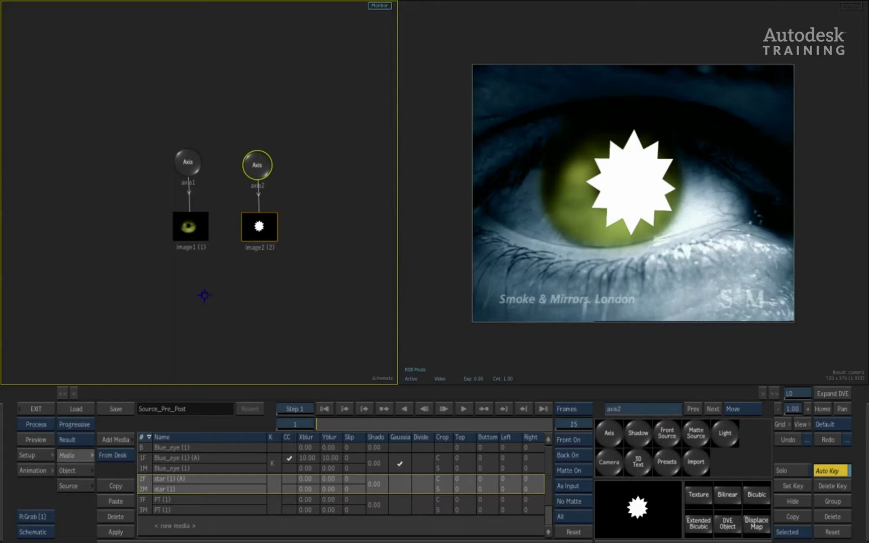
Step: Add a Front Source node for the Blue_eye layer 1 media and space its source image below its axis
{"action": "left_click", "coordinate": [188, 226]}
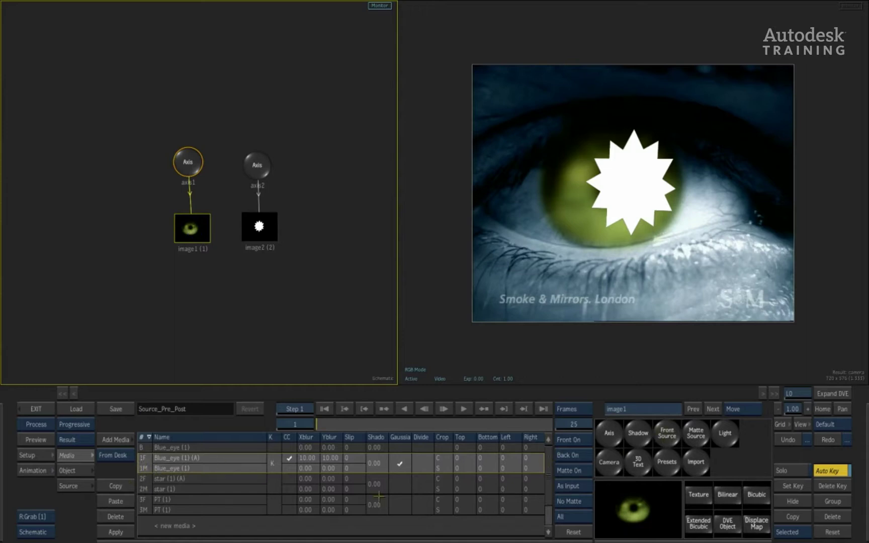
{"action": "left_click_drag", "start_coordinate": [379, 496], "coordinate": [320, 137]}
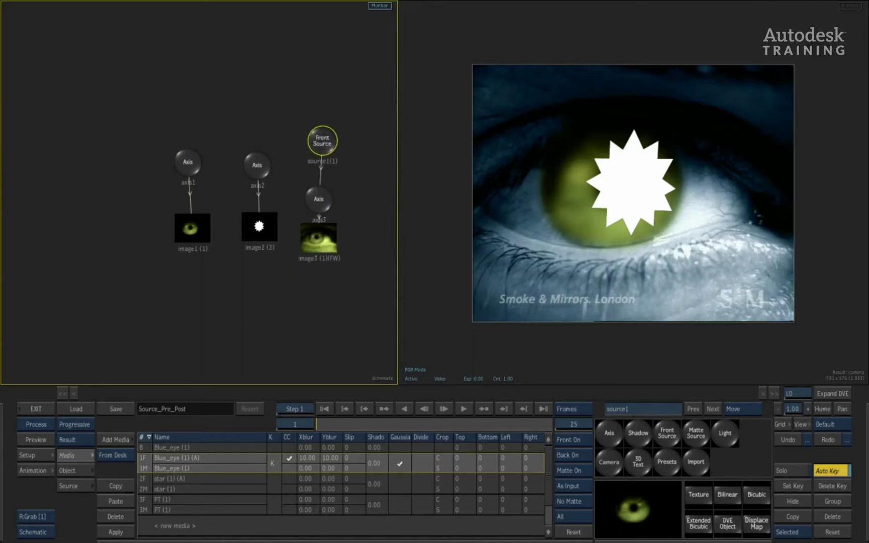
{"action": "left_click_drag", "start_coordinate": [321, 261], "coordinate": [320, 290]}
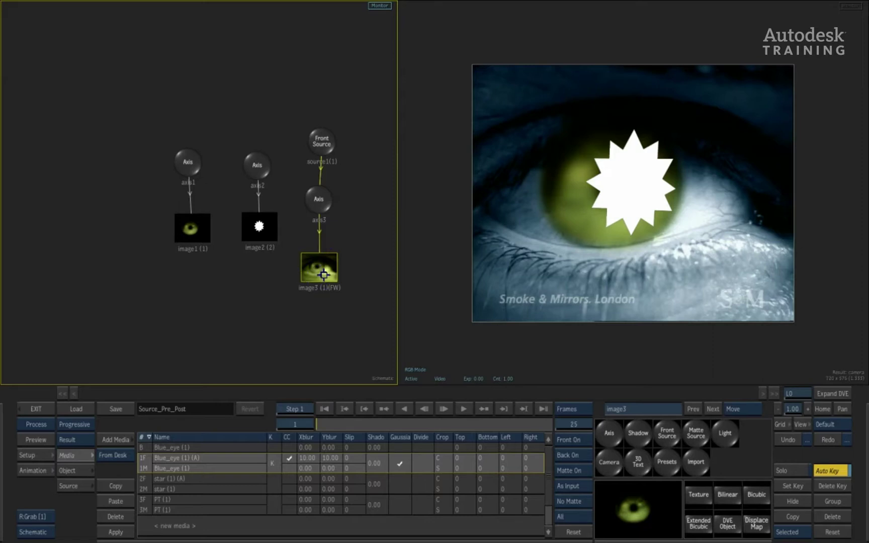
Step: Rearrange the schematic with the eye layer above the Front Source branch and the star branch beside the source's axis
{"action": "left_click_drag", "start_coordinate": [188, 161], "coordinate": [185, 48]}
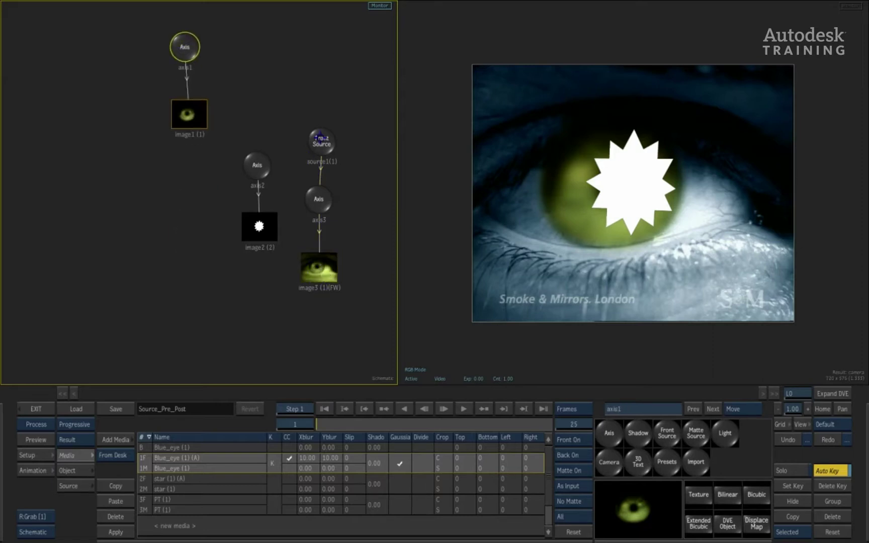
{"action": "left_click_drag", "start_coordinate": [320, 142], "coordinate": [190, 177]}
{"action": "left_click_drag", "start_coordinate": [254, 161], "coordinate": [327, 186]}
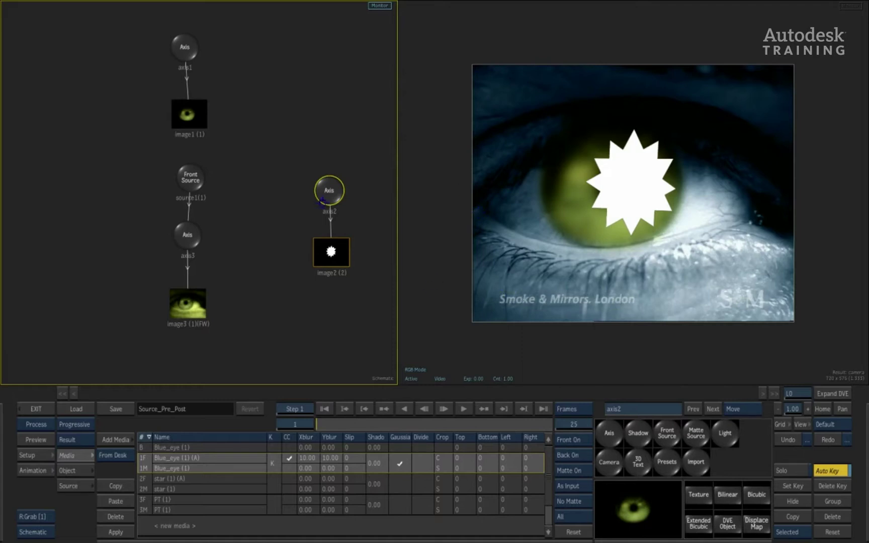
{"action": "left_click_drag", "start_coordinate": [324, 201], "coordinate": [262, 244]}
Step: Connect the star's axis as a child of the Front Source node and centre the source above both branches
{"action": "left_click_drag", "start_coordinate": [191, 177], "coordinate": [219, 175]}
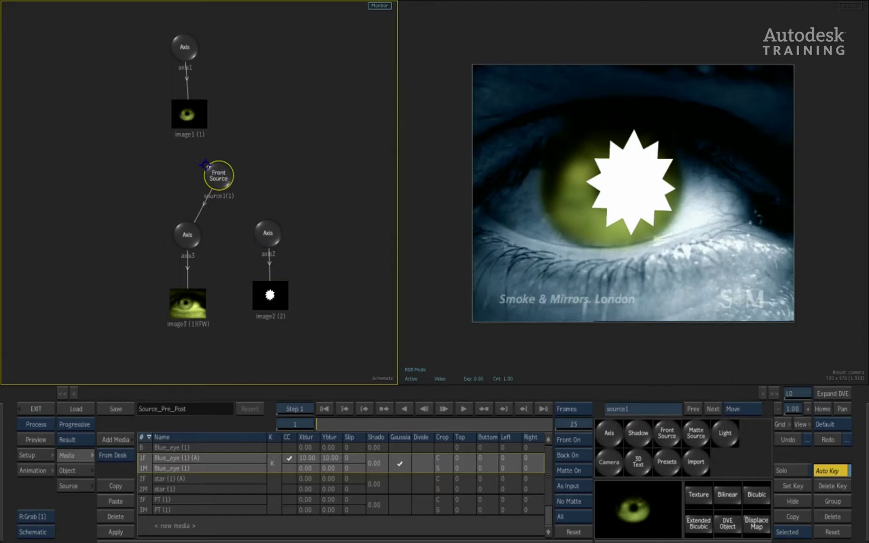
{"action": "left_click", "coordinate": [269, 234]}
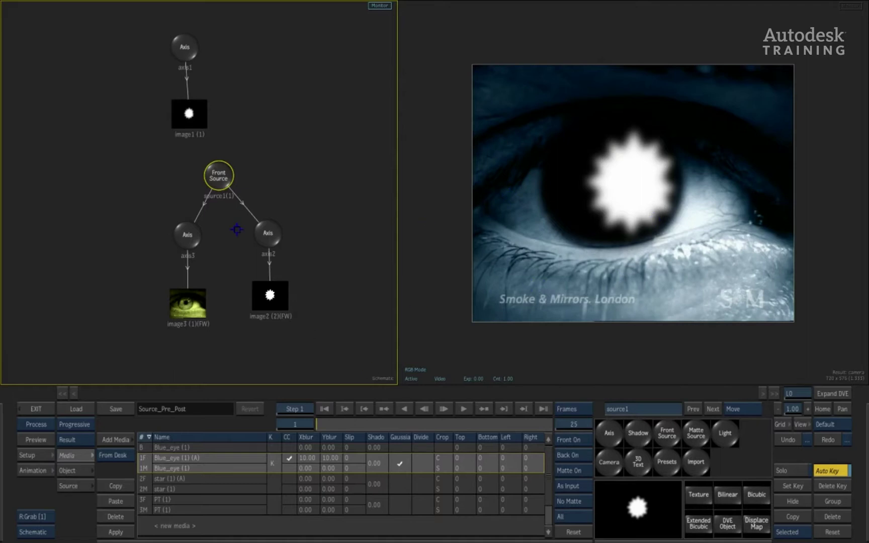
{"action": "left_click_drag", "start_coordinate": [216, 172], "coordinate": [221, 170]}
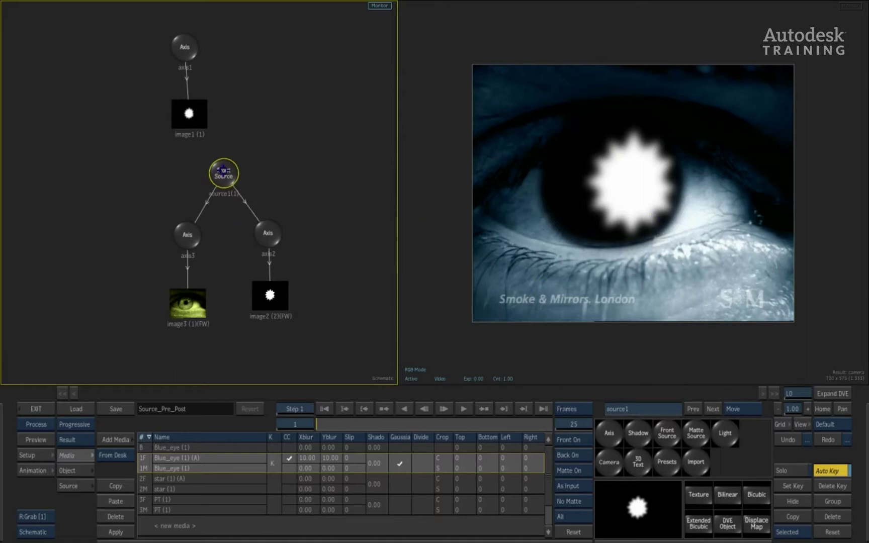
Step: Try moving the eye image within the source1 view, undo the move, and return to the schematic
{"action": "left_click", "coordinate": [32, 531]}
{"action": "left_click", "coordinate": [36, 333]}
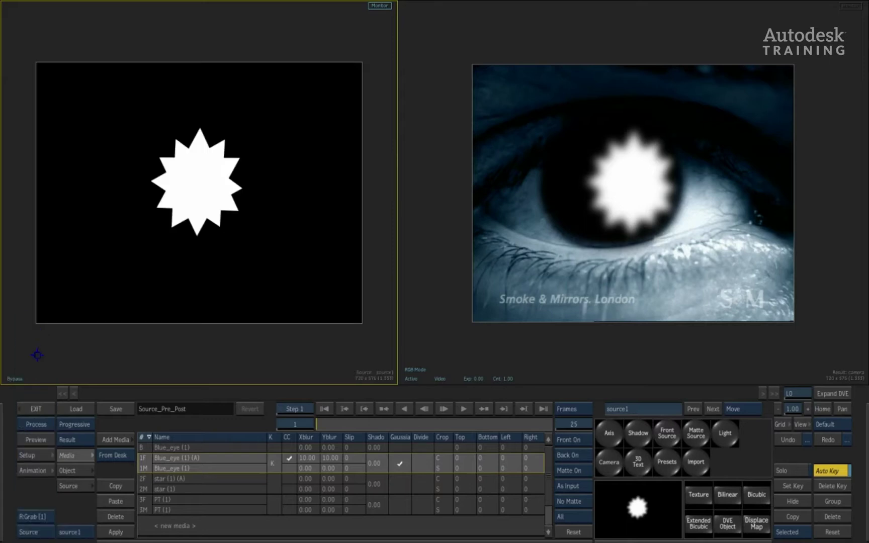
{"action": "left_click", "coordinate": [127, 136]}
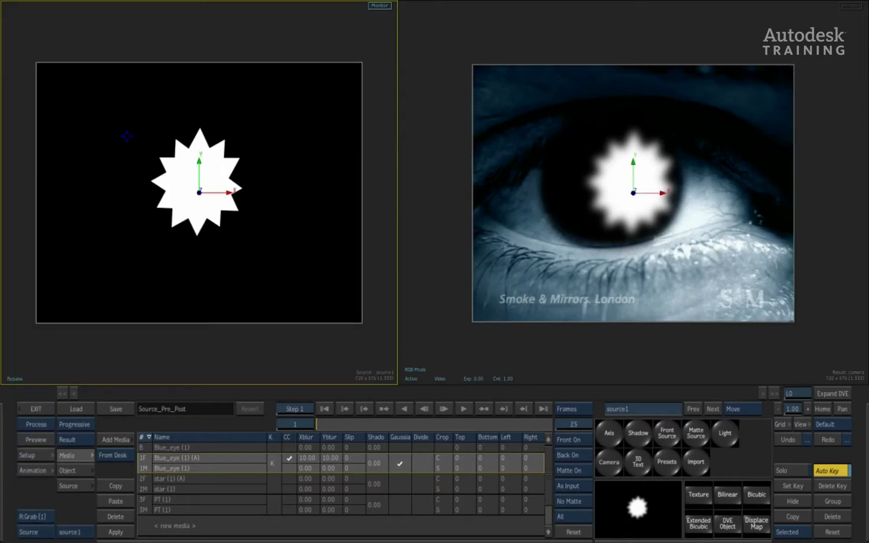
{"action": "left_click_drag", "start_coordinate": [199, 175], "coordinate": [295, 208]}
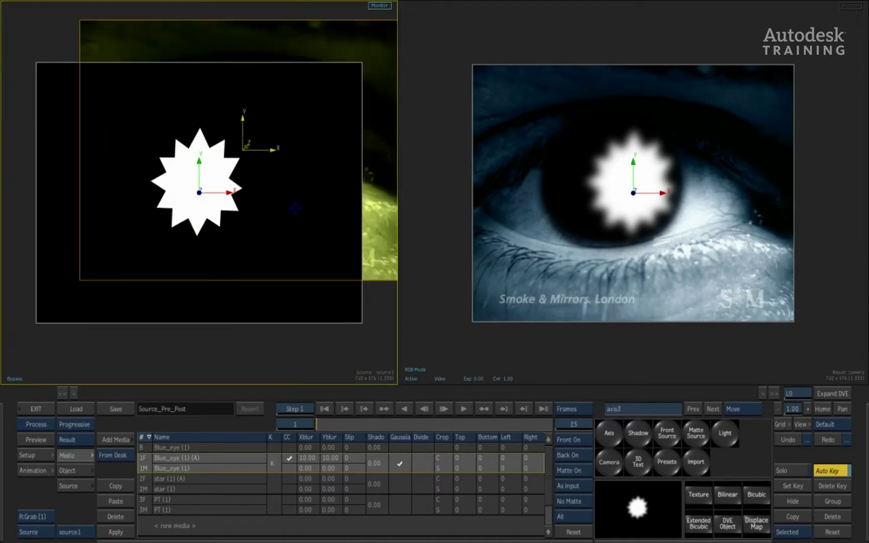
{"action": "left_click", "coordinate": [793, 440]}
{"action": "key", "text": "Escape"}
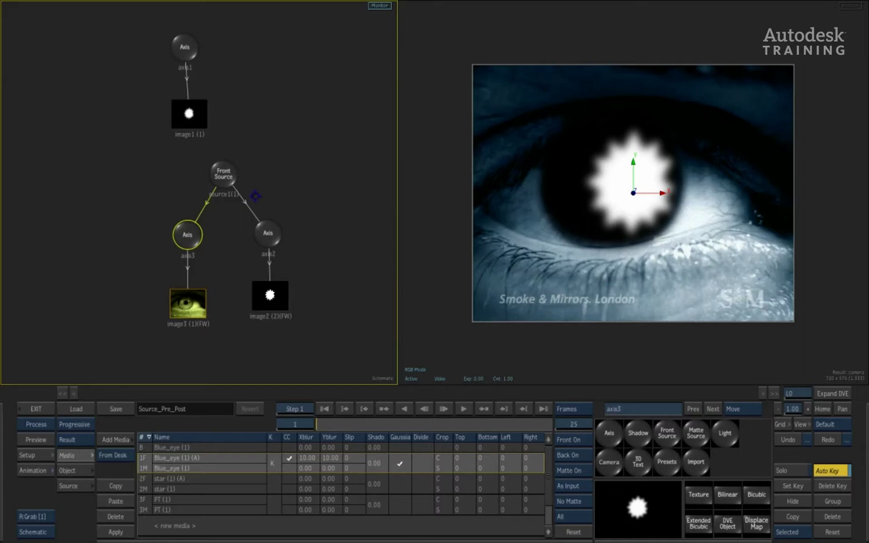
Step: Inspect the Front Source node, its star image, and the star's front and matte media
{"action": "left_click", "coordinate": [223, 174]}
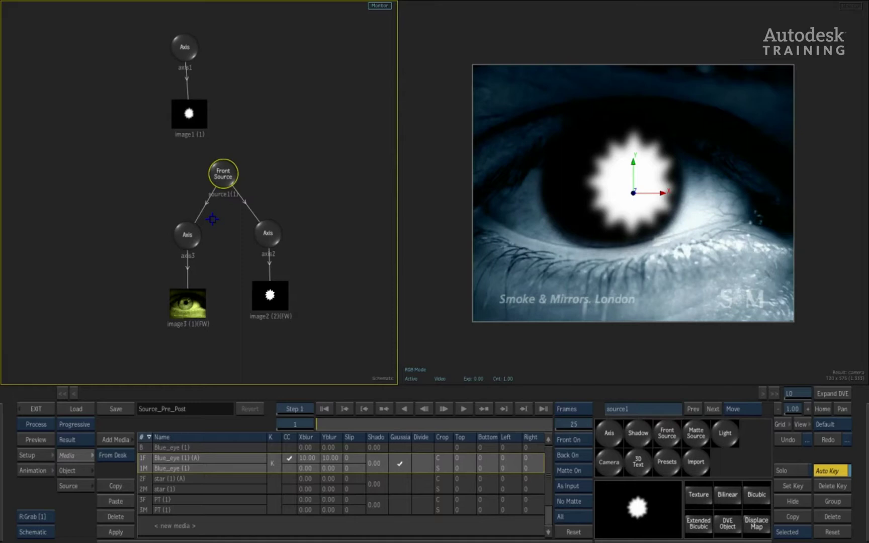
{"action": "left_click_drag", "start_coordinate": [270, 295], "coordinate": [270, 302]}
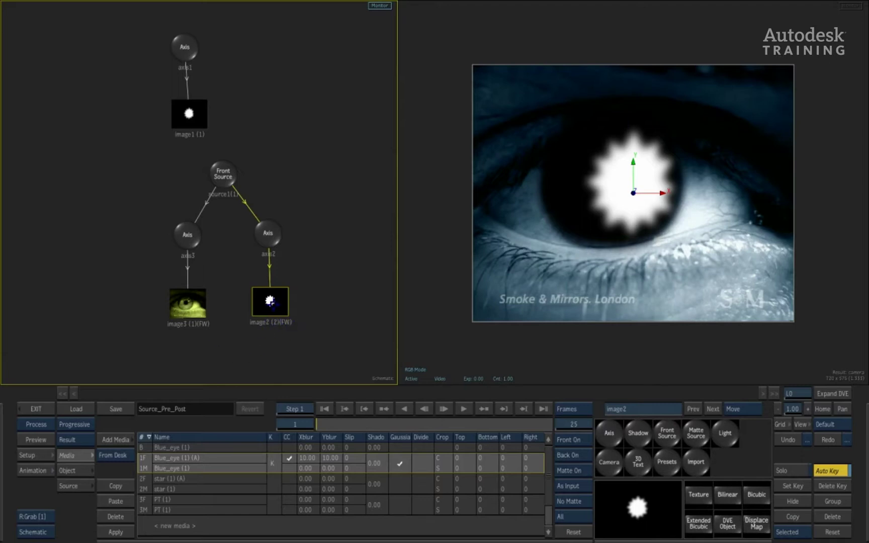
{"action": "left_click_drag", "start_coordinate": [271, 302], "coordinate": [269, 299]}
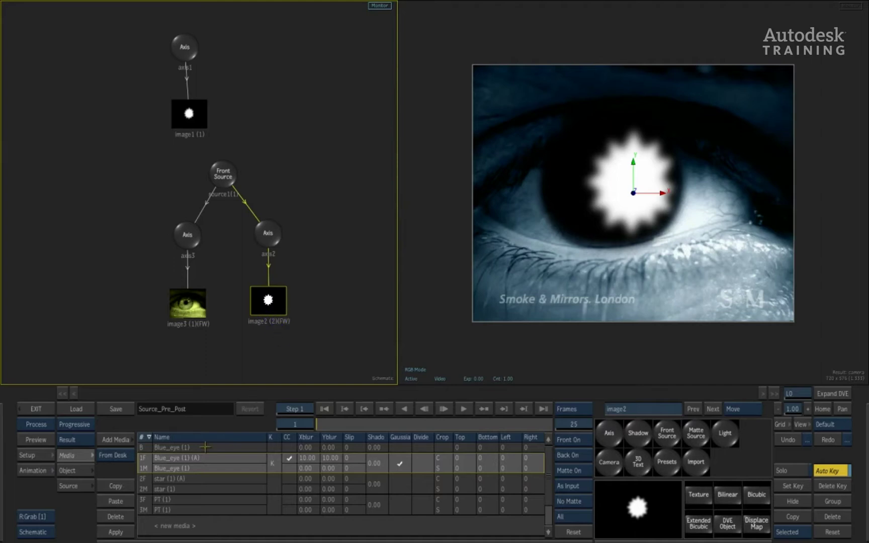
{"action": "left_click", "coordinate": [143, 487]}
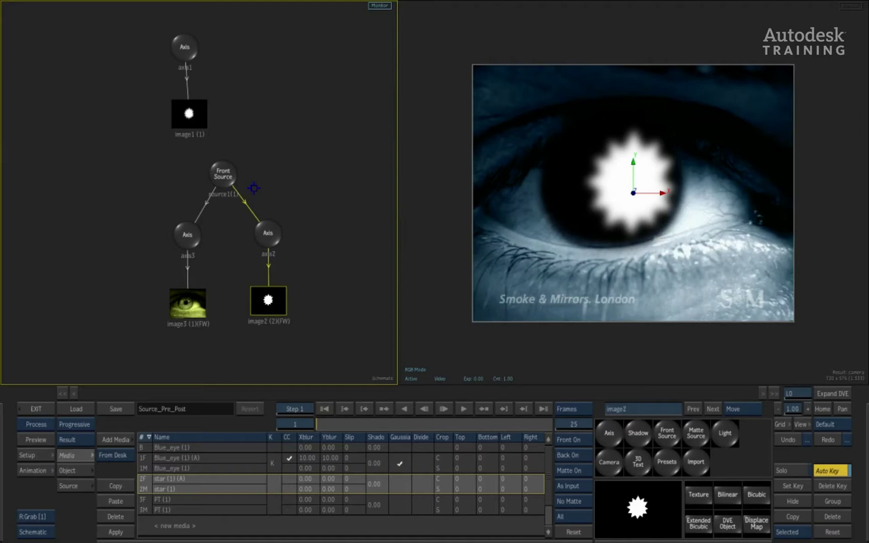
Step: Set the star image's sources to Custom with its matte input taken from Matte
{"action": "double_click", "coordinate": [274, 306]}
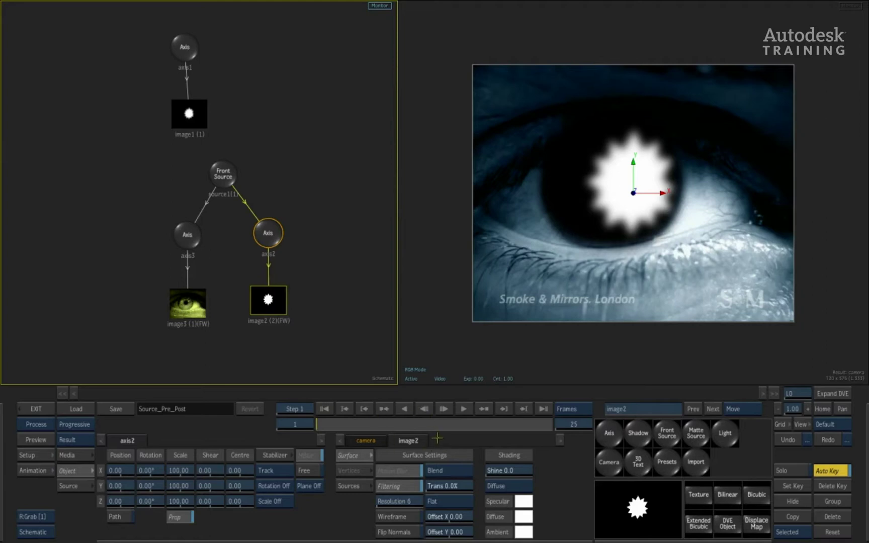
{"action": "left_click", "coordinate": [355, 487]}
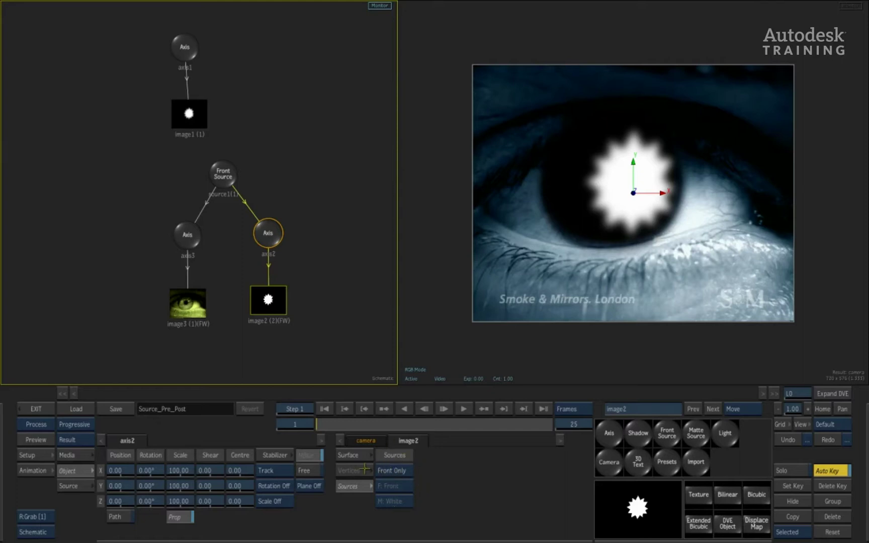
{"action": "left_click", "coordinate": [400, 470]}
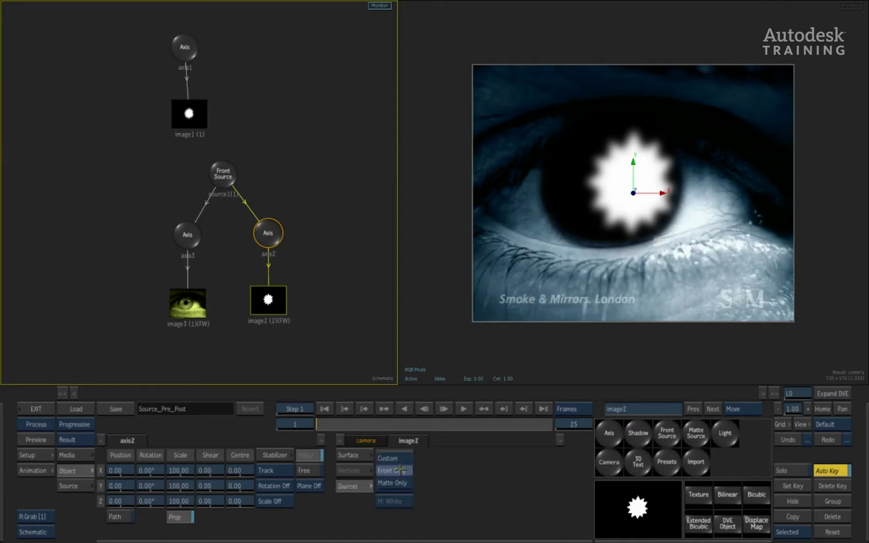
{"action": "left_click", "coordinate": [401, 470]}
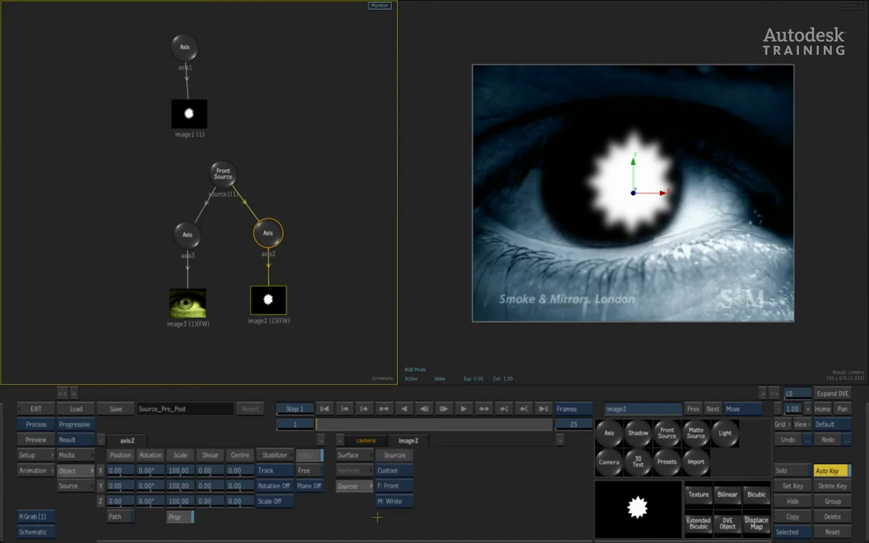
{"action": "left_click", "coordinate": [405, 502]}
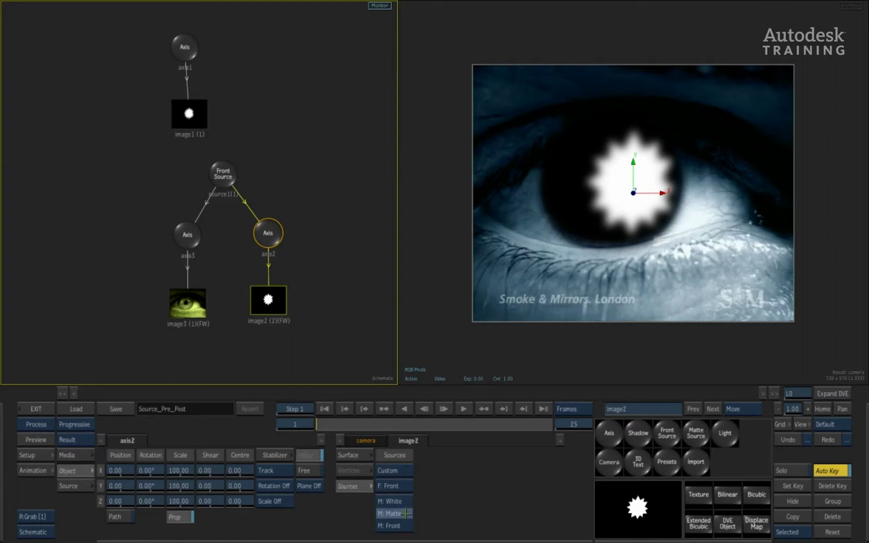
{"action": "left_click", "coordinate": [404, 513]}
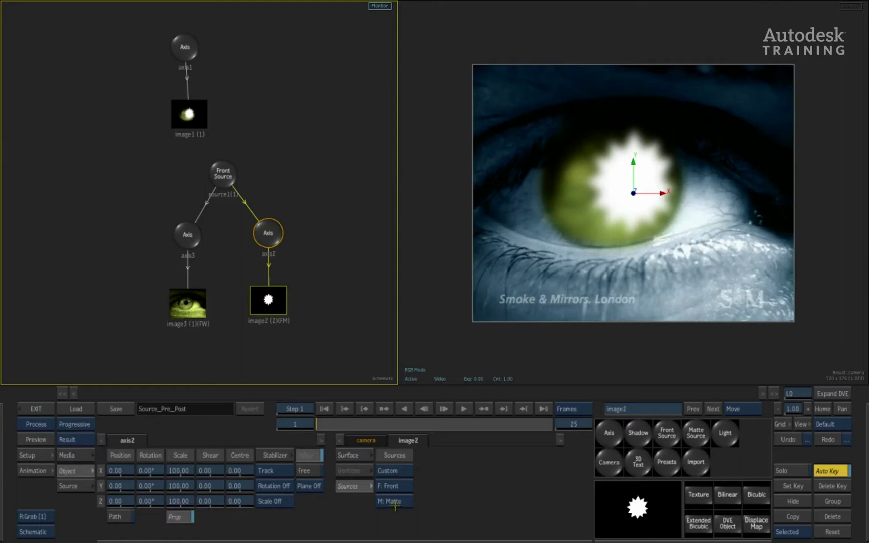
Step: In the source1 view, position the star over the pupil at X -38.20, Y 5.00 with 61% scale, and return to the schematic
{"action": "key", "text": "F8"}
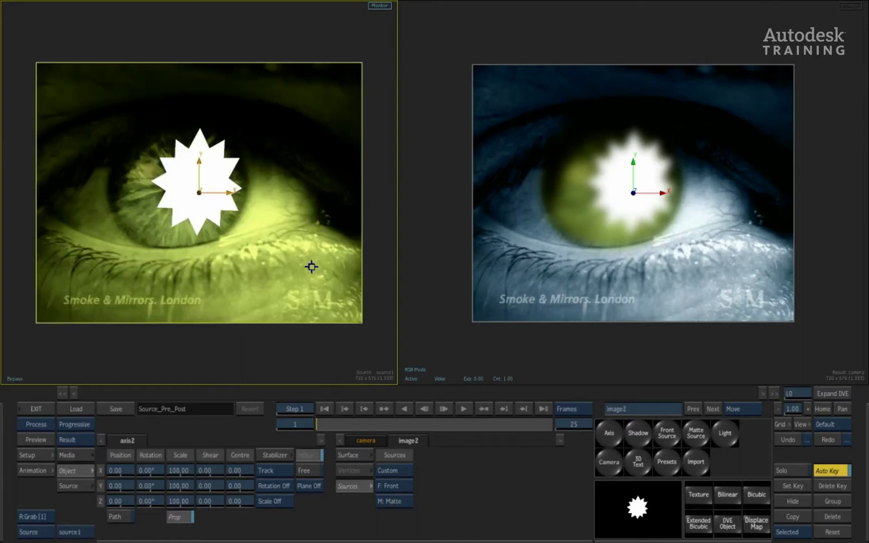
{"action": "left_click", "coordinate": [214, 194]}
{"action": "left_click_drag", "start_coordinate": [214, 194], "coordinate": [151, 228]}
{"action": "left_click_drag", "start_coordinate": [143, 267], "coordinate": [192, 199]}
{"action": "left_click_drag", "start_coordinate": [179, 470], "coordinate": [134, 486]}
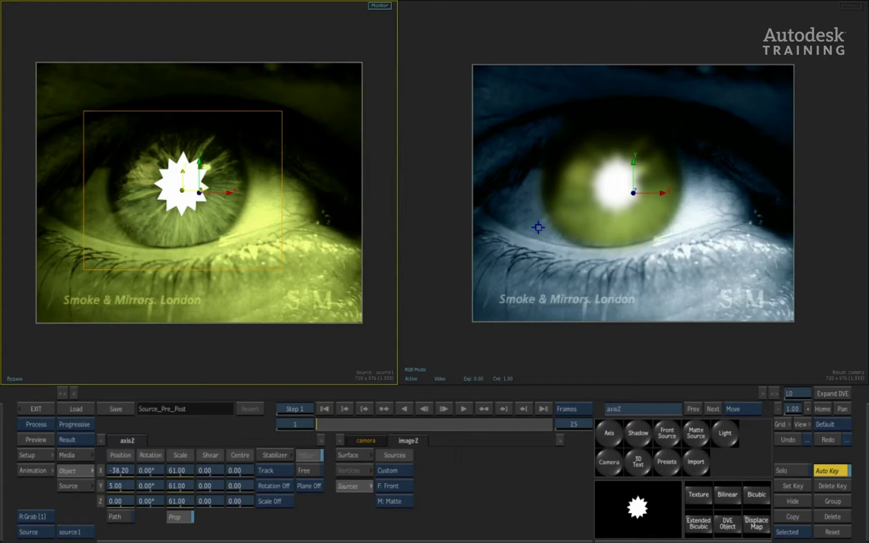
{"action": "key", "text": "F4"}
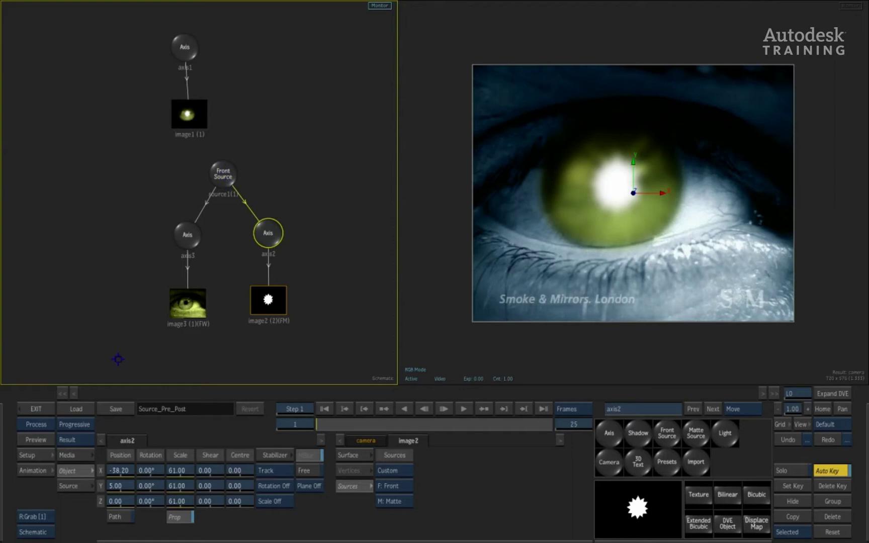
Step: Move the eye source image further below its axis and select the Blue_eye layer 1 media
{"action": "left_click_drag", "start_coordinate": [194, 304], "coordinate": [201, 347]}
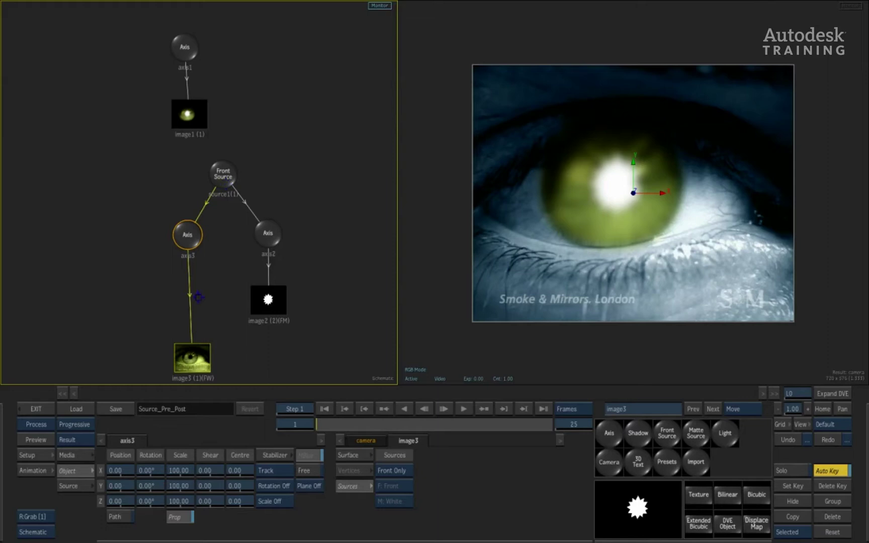
{"action": "left_click", "coordinate": [83, 455]}
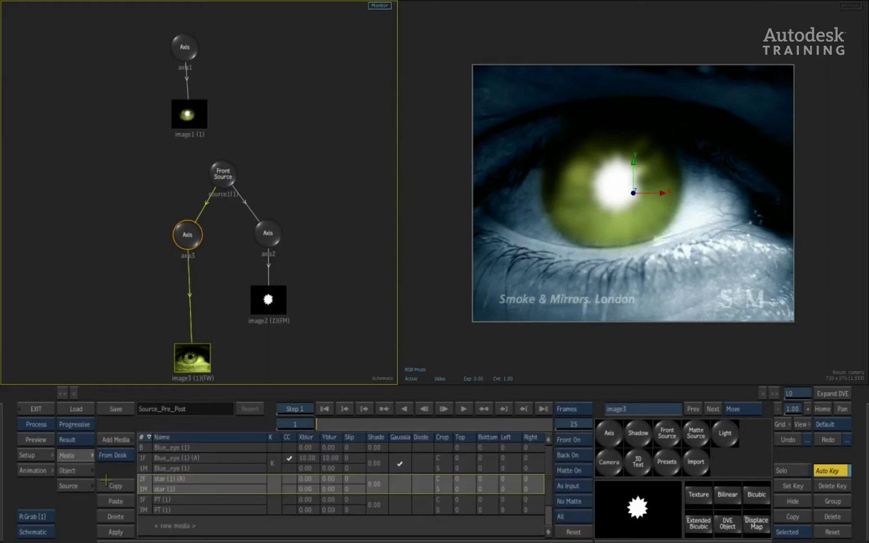
{"action": "left_click", "coordinate": [145, 463]}
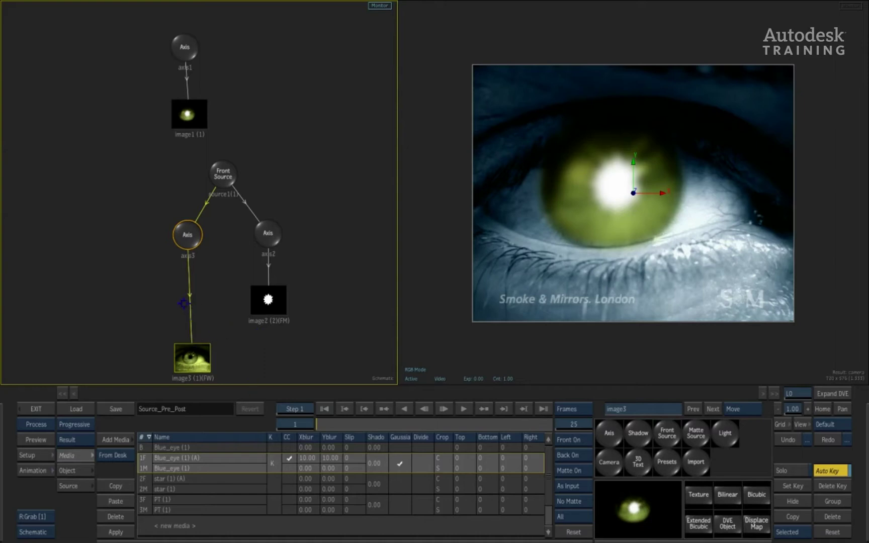
Step: Turn on CC under Post for the Front Source node and move the eye source image back up toward its axis
{"action": "left_click", "coordinate": [224, 174]}
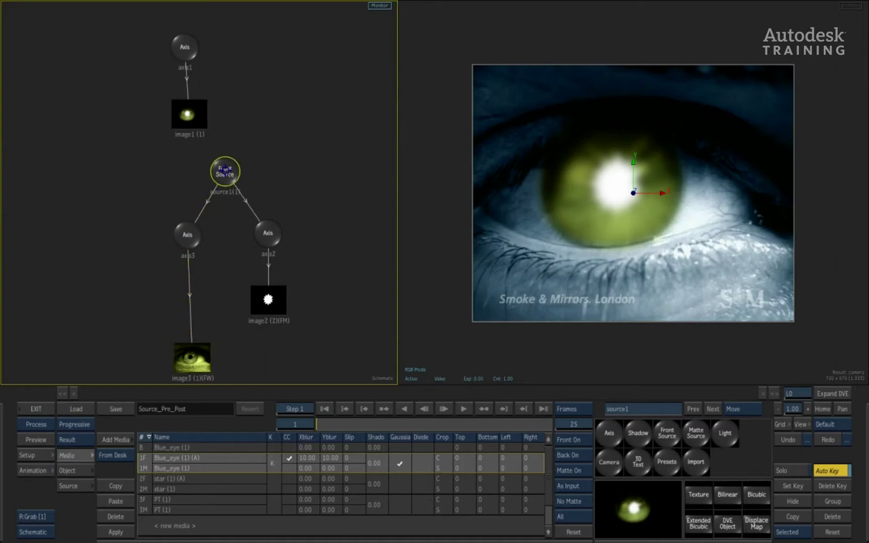
{"action": "left_click", "coordinate": [74, 486]}
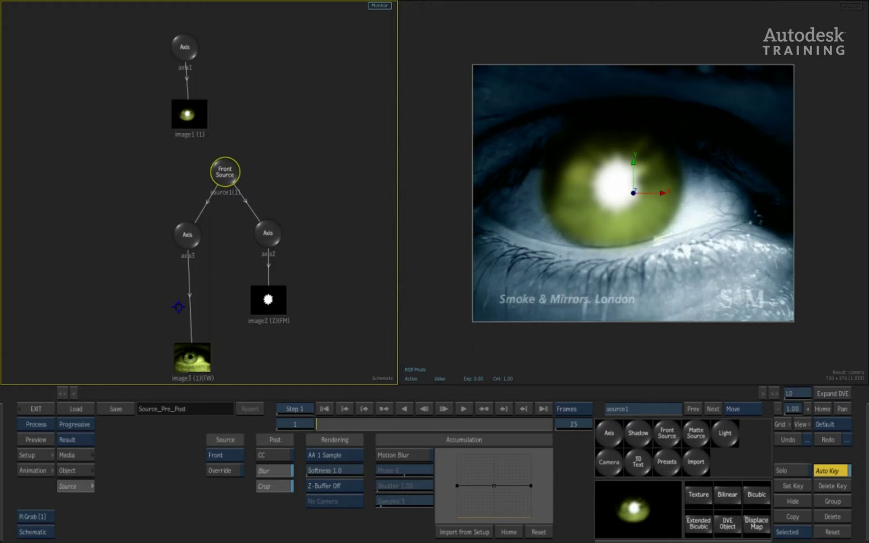
{"action": "left_click", "coordinate": [276, 455]}
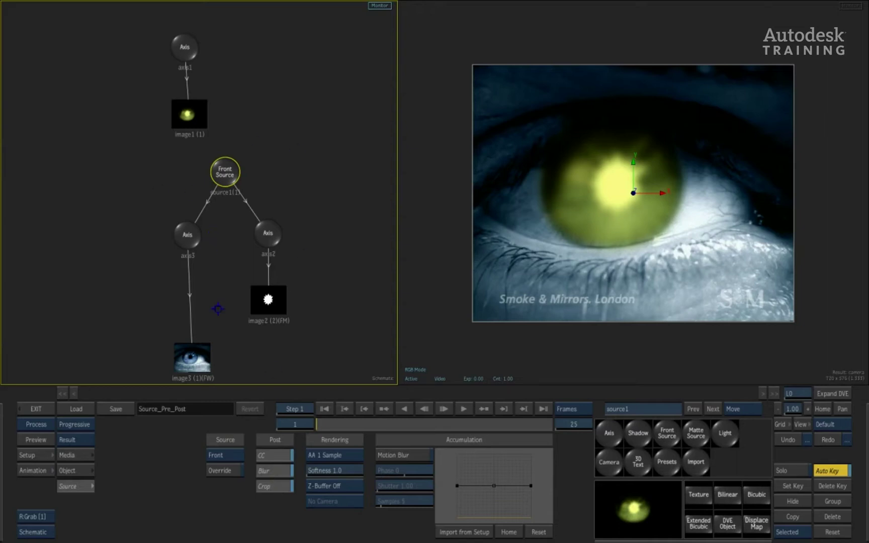
{"action": "left_click_drag", "start_coordinate": [192, 357], "coordinate": [188, 305]}
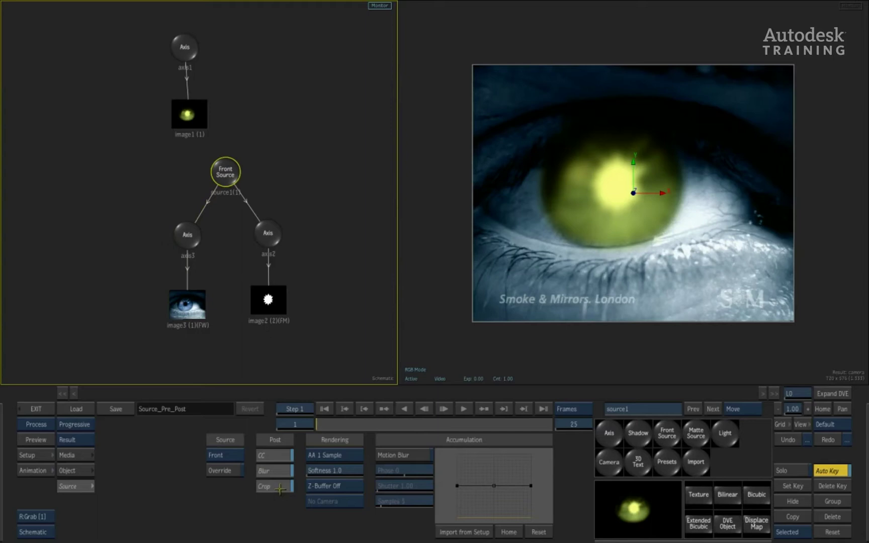
Step: Compare the star with the Front Source's post CC and Blur switched off and on, leaving both enabled
{"action": "left_click", "coordinate": [279, 471]}
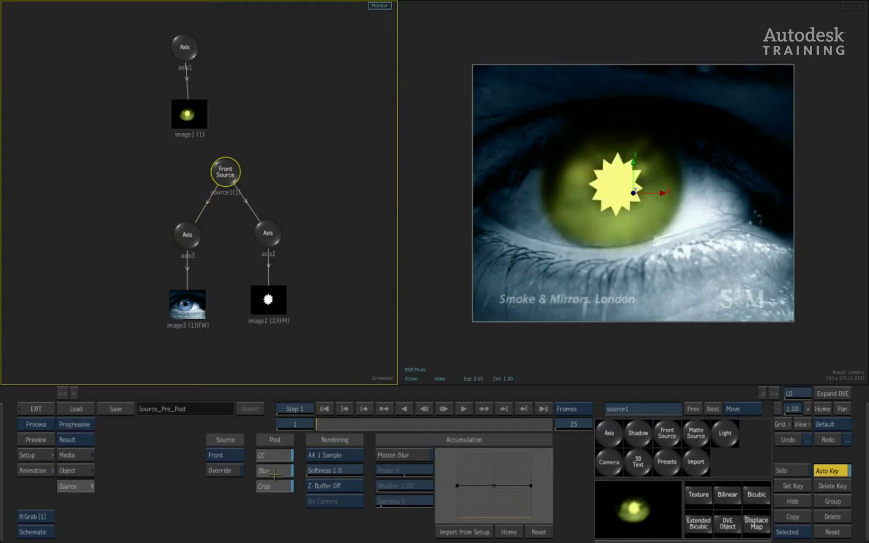
{"action": "left_click", "coordinate": [278, 456]}
{"action": "left_click", "coordinate": [278, 471]}
{"action": "left_click", "coordinate": [278, 454]}
{"action": "left_click", "coordinate": [278, 455]}
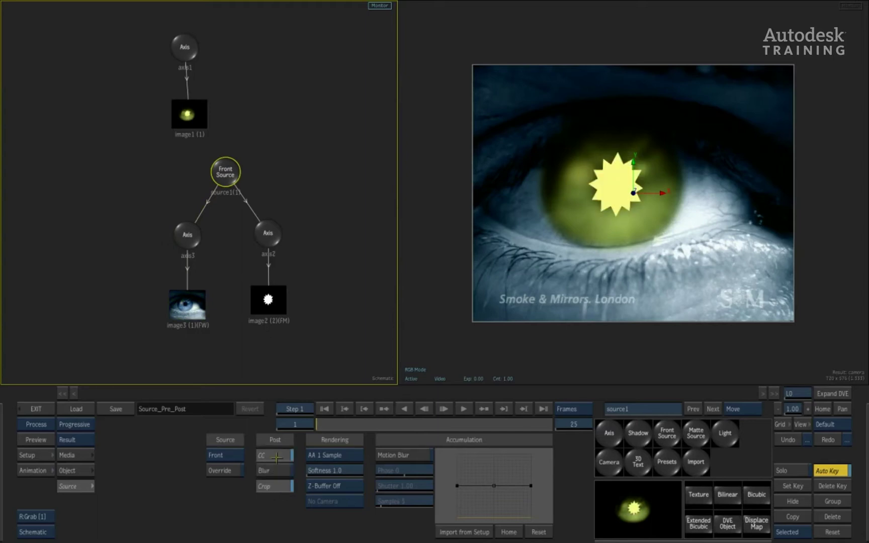
{"action": "left_click", "coordinate": [277, 472]}
{"action": "left_click", "coordinate": [277, 473]}
{"action": "left_click", "coordinate": [276, 454]}
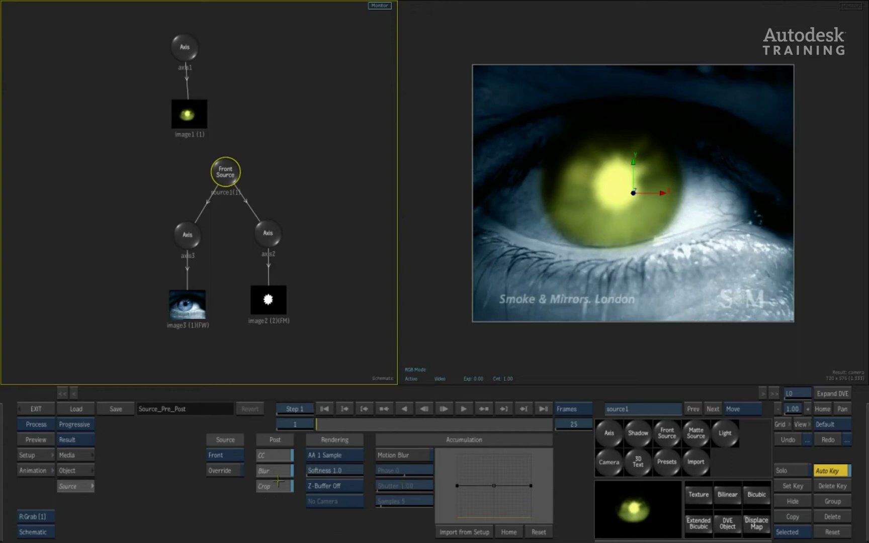
{"action": "left_click", "coordinate": [193, 305]}
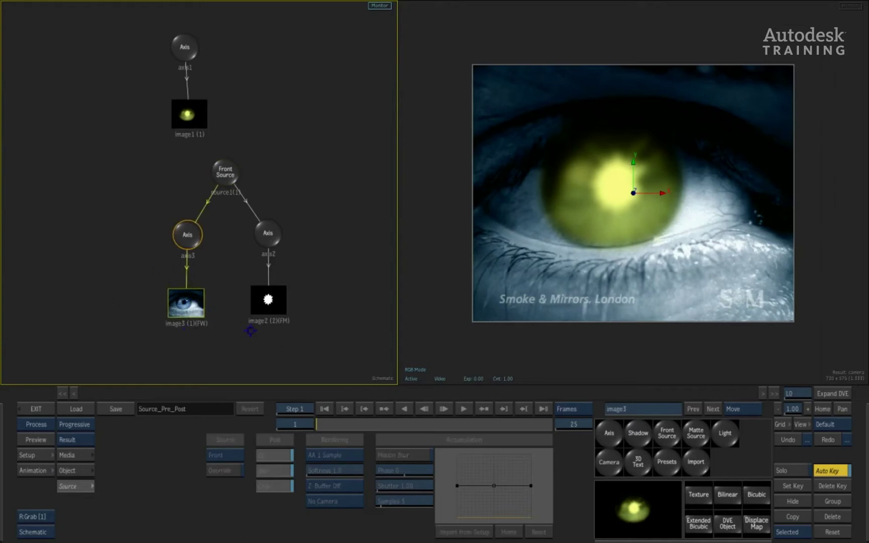
{"action": "left_click", "coordinate": [268, 300]}
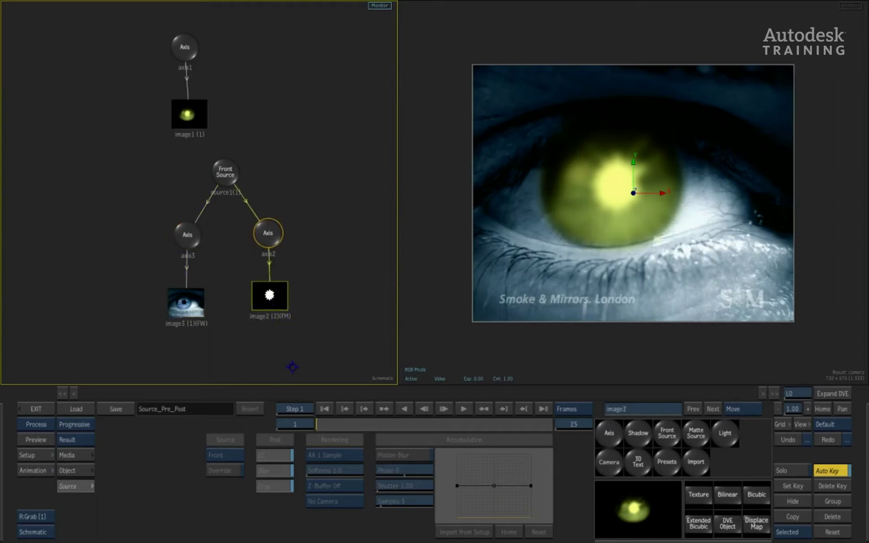
{"action": "left_click_drag", "start_coordinate": [270, 293], "coordinate": [269, 294]}
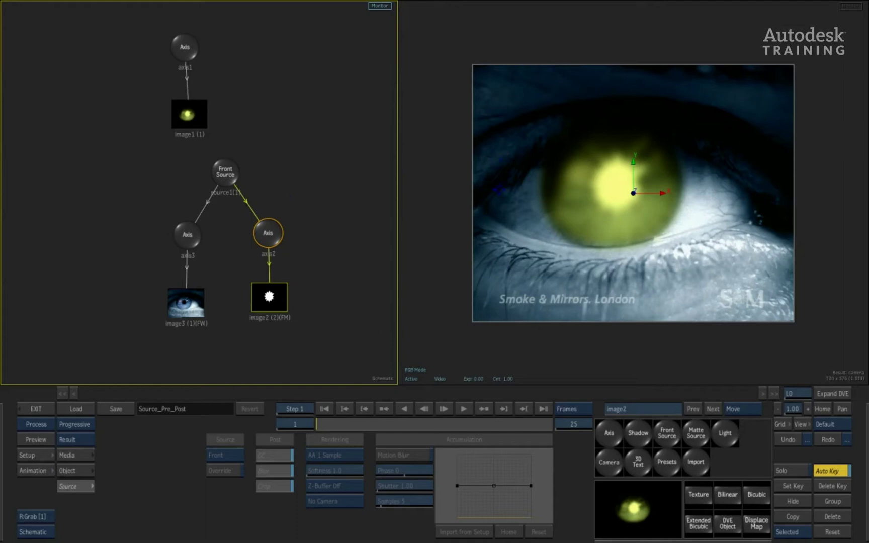
Step: Load the SN002_START Action setup and scrub through its timeline
{"action": "left_click", "coordinate": [83, 412]}
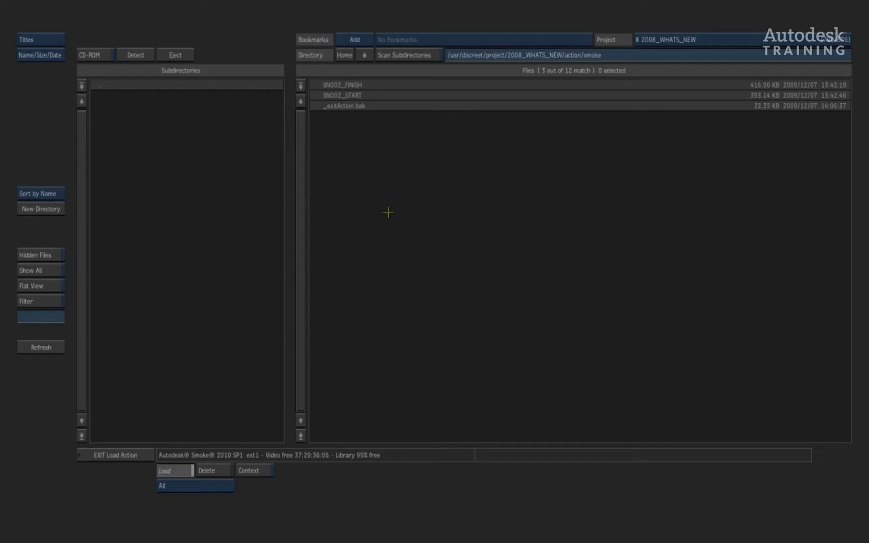
{"action": "left_click", "coordinate": [390, 95]}
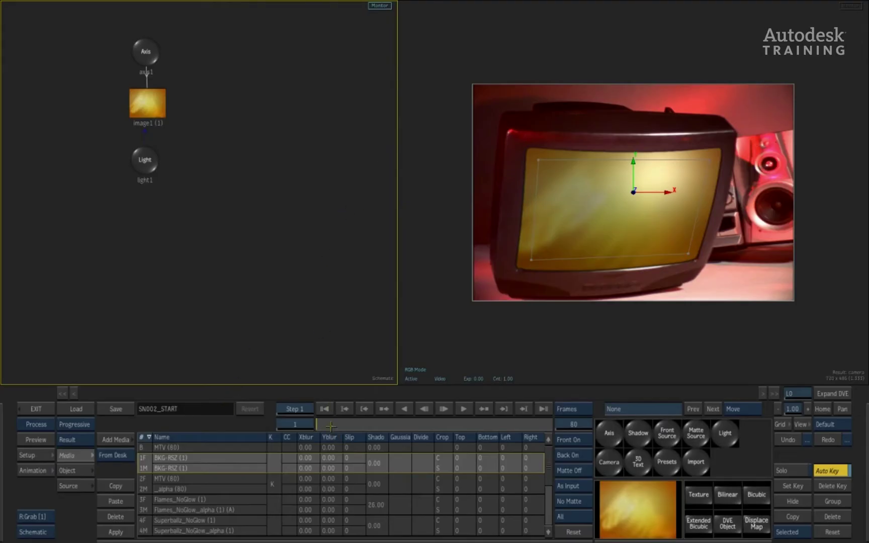
{"action": "mouse_move", "coordinate": [330, 426]}
{"action": "left_mouse_down"}
{"action": "mouse_move", "coordinate": [398, 429]}
{"action": "mouse_move", "coordinate": [385, 429]}
{"action": "left_mouse_up"}
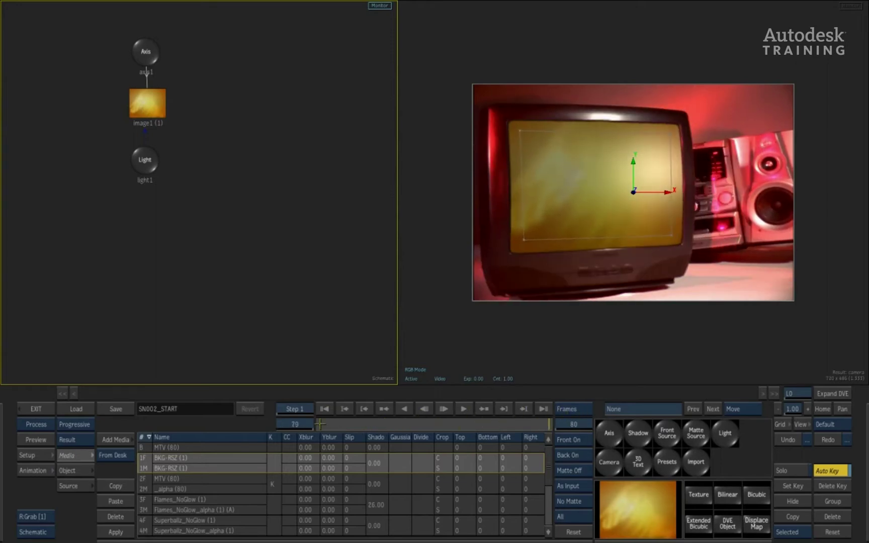
Step: Review the setup's MTV, Flames_NoGlow and Superballz_NoGlow media layers and the rest of the media list
{"action": "left_click", "coordinate": [142, 484]}
{"action": "left_click", "coordinate": [143, 505]}
{"action": "left_click", "coordinate": [147, 526]}
{"action": "left_click", "coordinate": [142, 504]}
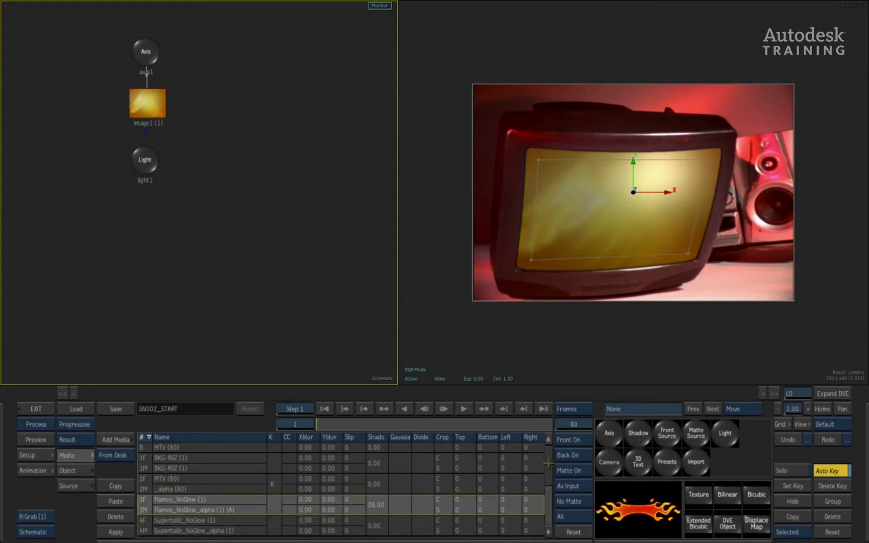
{"action": "left_click_drag", "start_coordinate": [548, 463], "coordinate": [549, 484]}
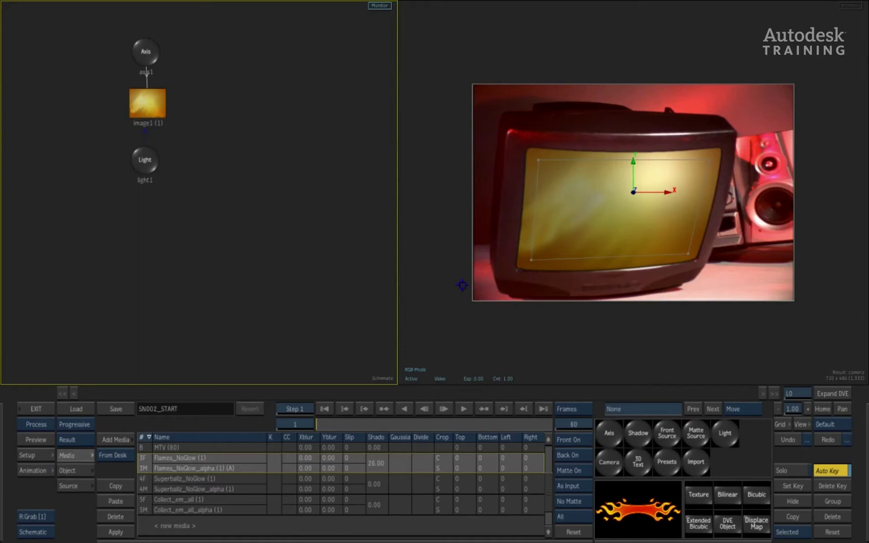
{"action": "mouse_move", "coordinate": [338, 424]}
{"action": "left_mouse_down"}
{"action": "mouse_move", "coordinate": [416, 416]}
{"action": "mouse_move", "coordinate": [340, 415]}
{"action": "left_mouse_up"}
Step: Add a Front Source node for the BKG-RSZ layer 1 media and spread it apart from its axis and image
{"action": "left_click_drag", "start_coordinate": [144, 100], "coordinate": [161, 107]}
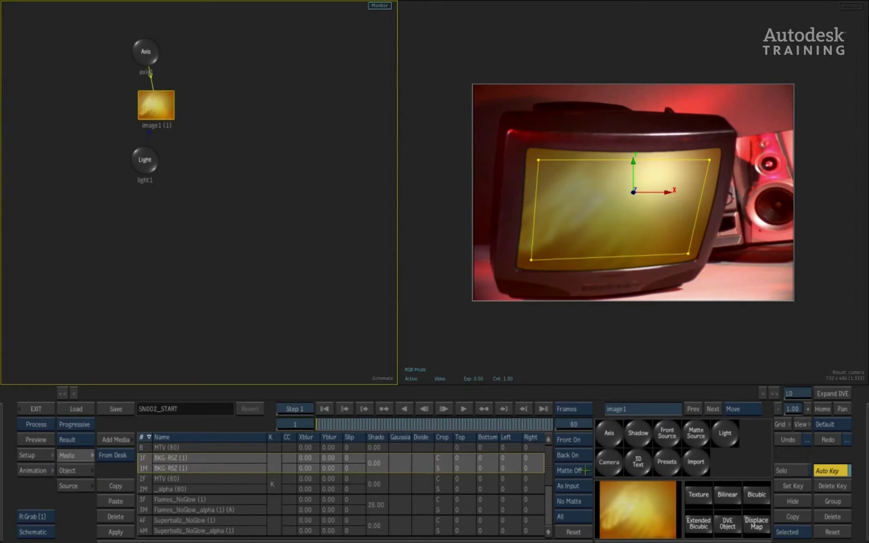
{"action": "left_click", "coordinate": [666, 433]}
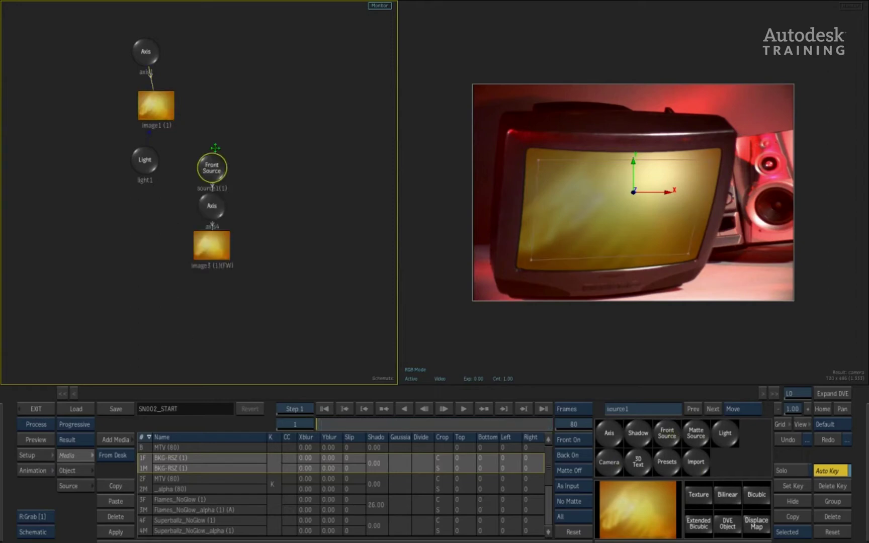
{"action": "left_click", "coordinate": [225, 151]}
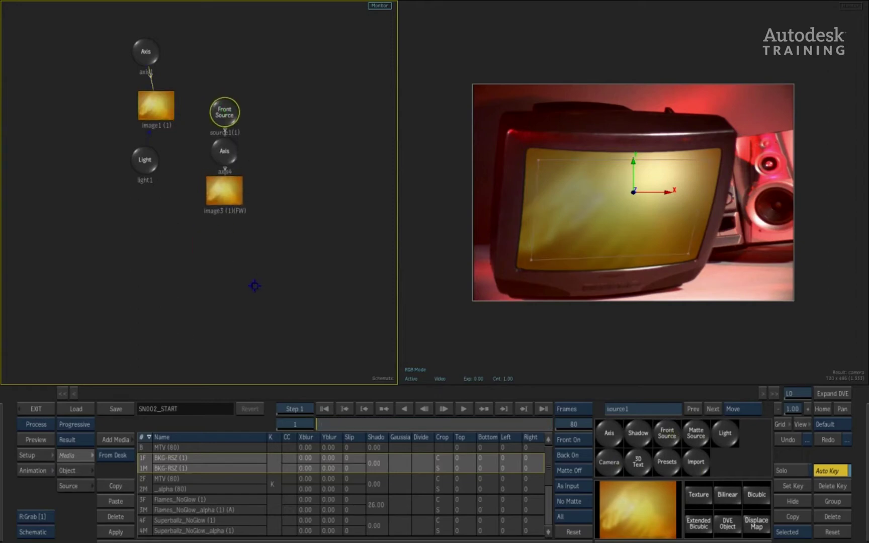
{"action": "left_click_drag", "start_coordinate": [219, 106], "coordinate": [274, 208]}
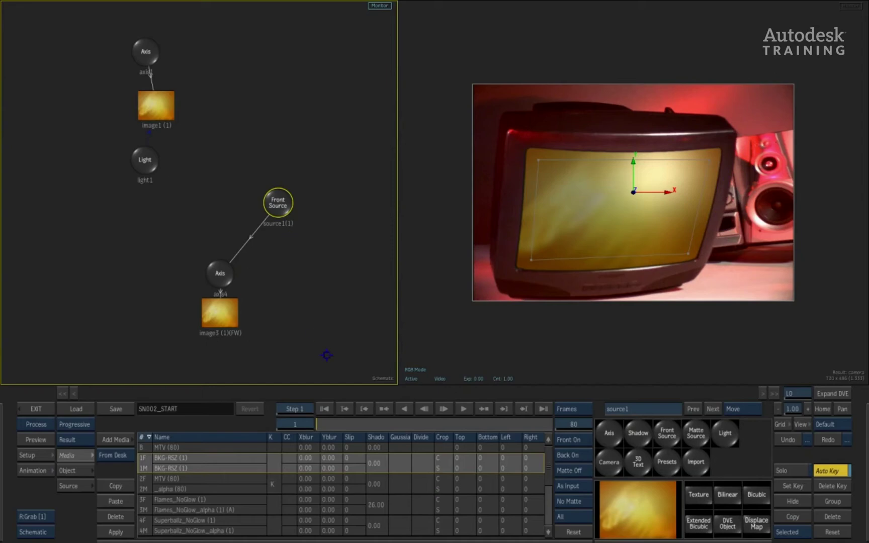
Step: Add the Superballz_NoGlow layer 4 media as an image beside the Front Source and lower it beneath its axis
{"action": "left_click", "coordinate": [145, 509]}
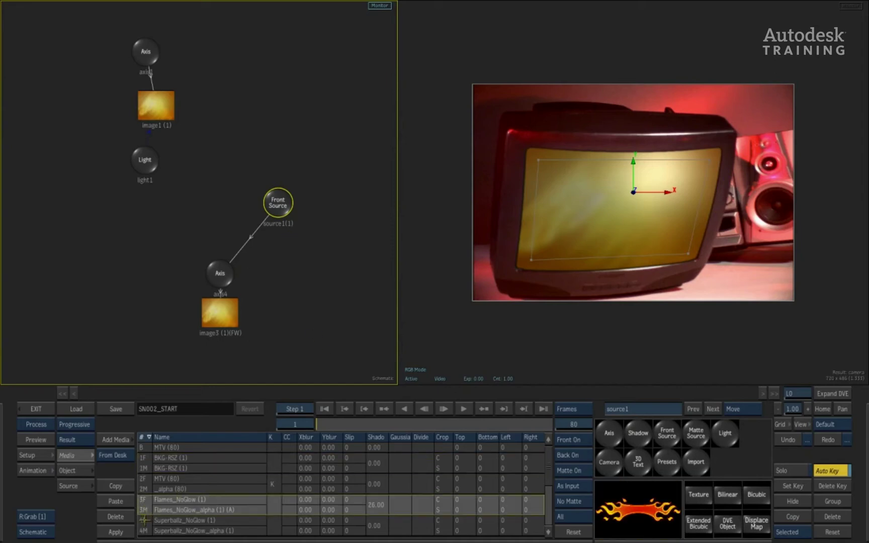
{"action": "left_click", "coordinate": [145, 528]}
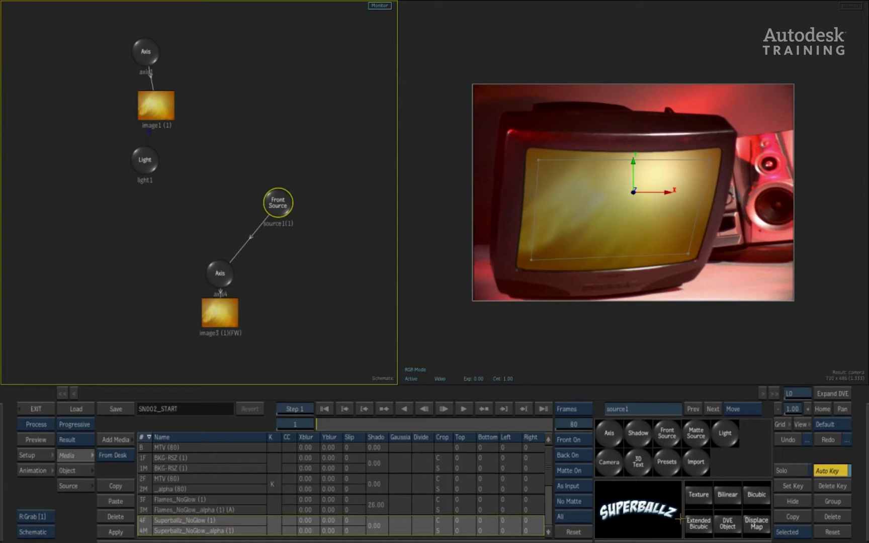
{"action": "left_click", "coordinate": [637, 504]}
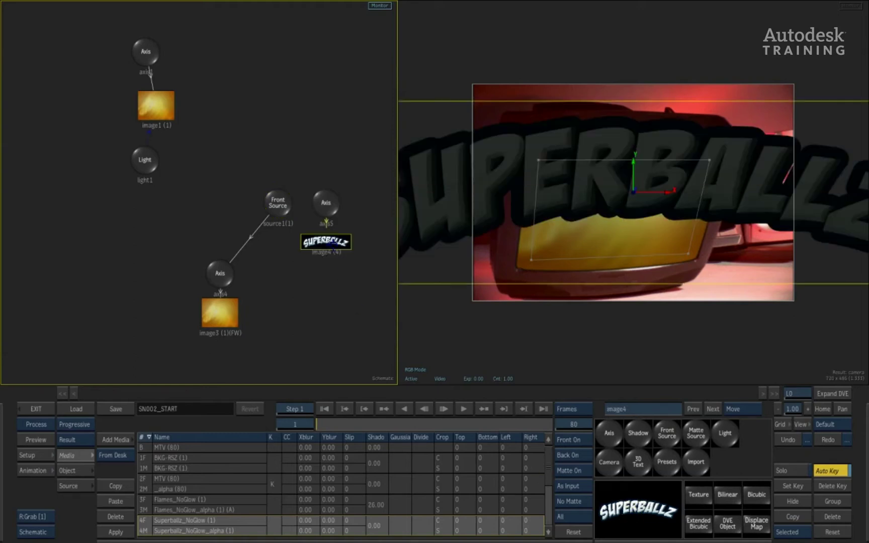
{"action": "left_click_drag", "start_coordinate": [332, 242], "coordinate": [334, 273]}
{"action": "left_click", "coordinate": [332, 205]}
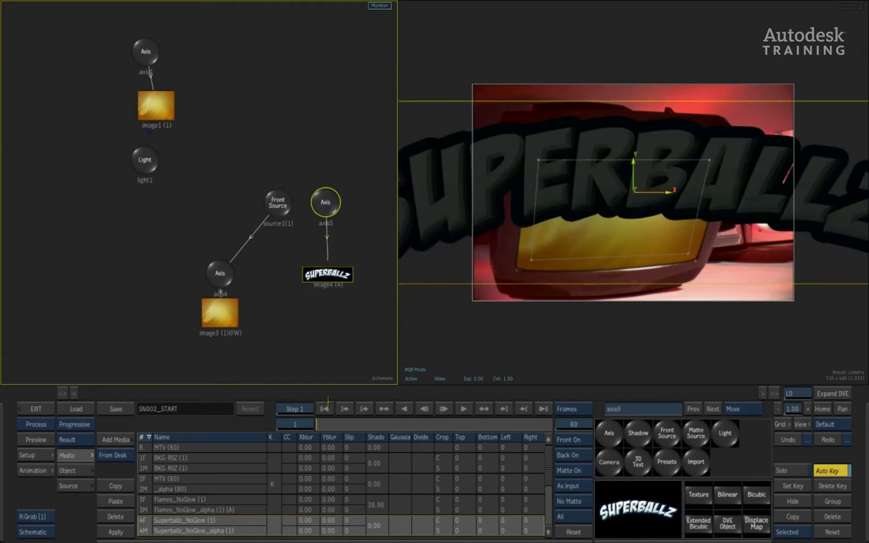
Step: Add the Flames_NoGlow layer 3 media as an image beside the Superballz one and lower it beneath its axis
{"action": "left_click", "coordinate": [143, 503]}
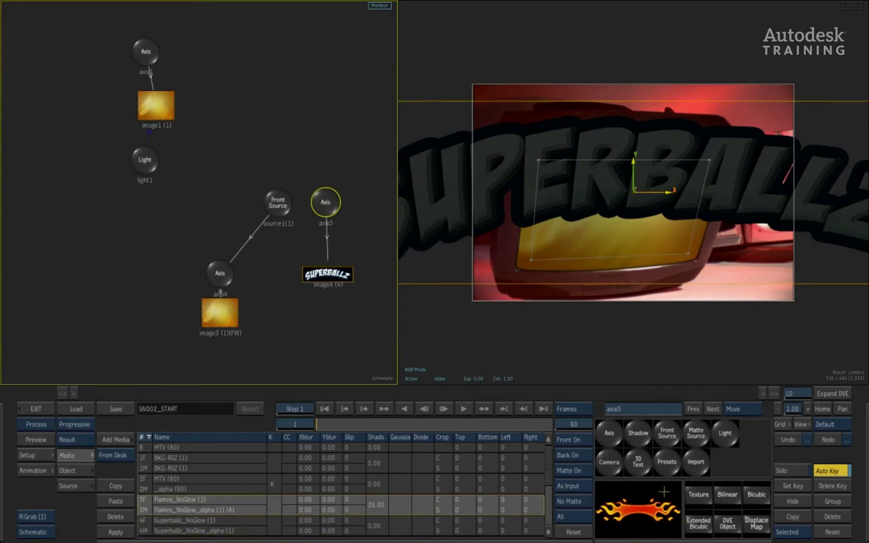
{"action": "double_click", "coordinate": [644, 503]}
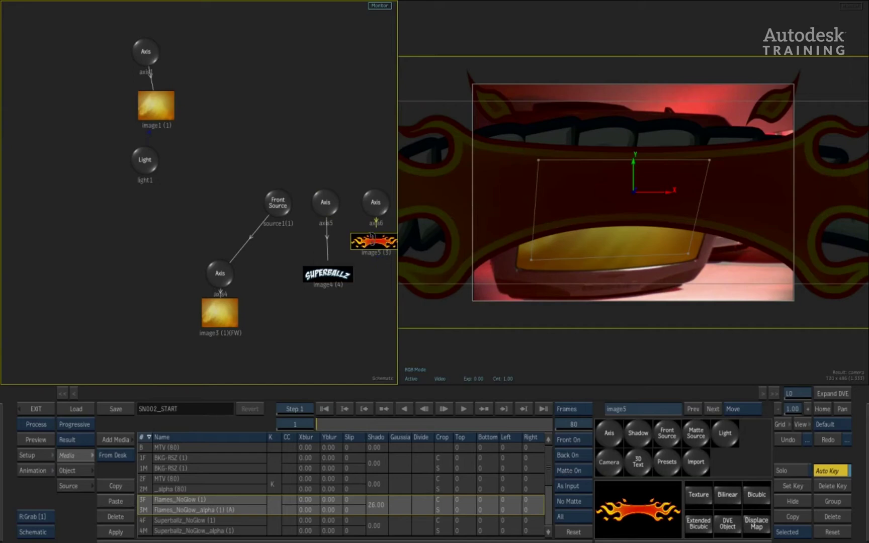
{"action": "left_click_drag", "start_coordinate": [373, 238], "coordinate": [378, 267]}
{"action": "left_click_drag", "start_coordinate": [344, 330], "coordinate": [256, 340]}
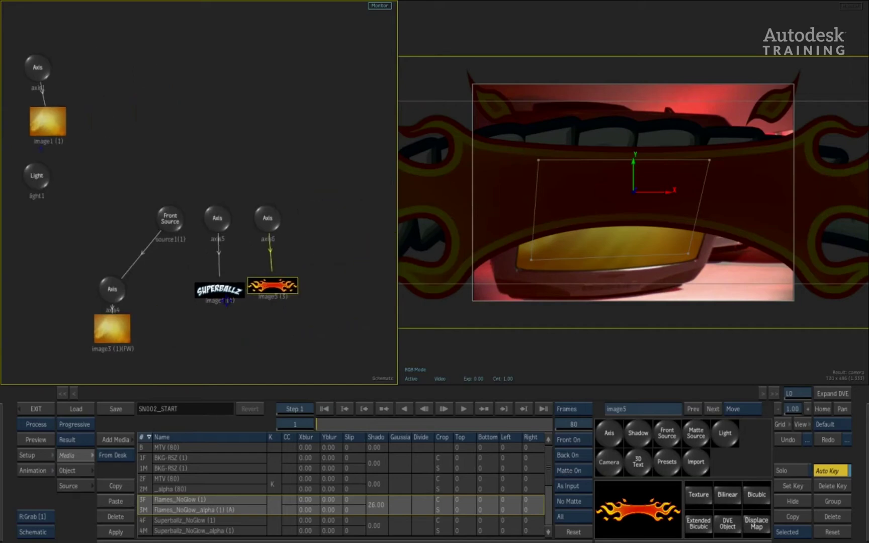
Step: Move the Front Source node up and place the flames image below the Superballz image in the priority order
{"action": "left_click_drag", "start_coordinate": [169, 218], "coordinate": [169, 154]}
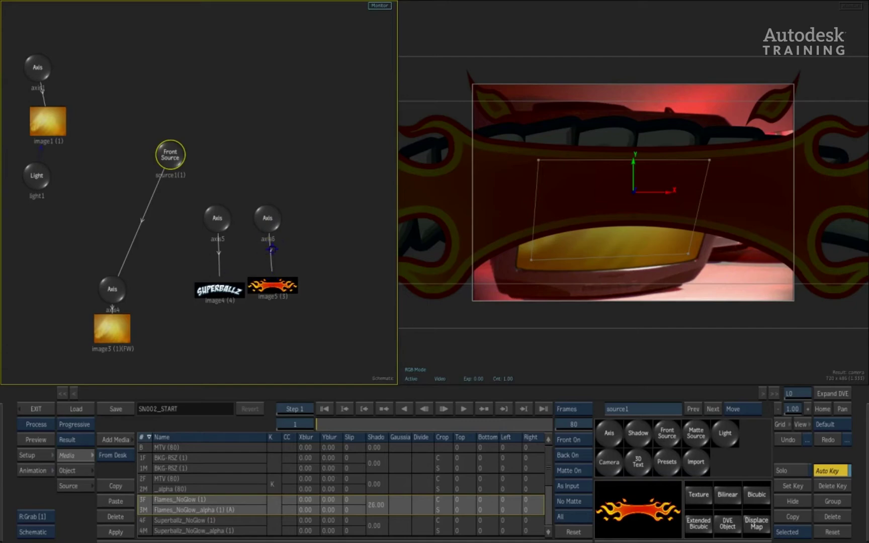
{"action": "left_click", "coordinate": [272, 285]}
{"action": "mouse_move", "coordinate": [274, 541]}
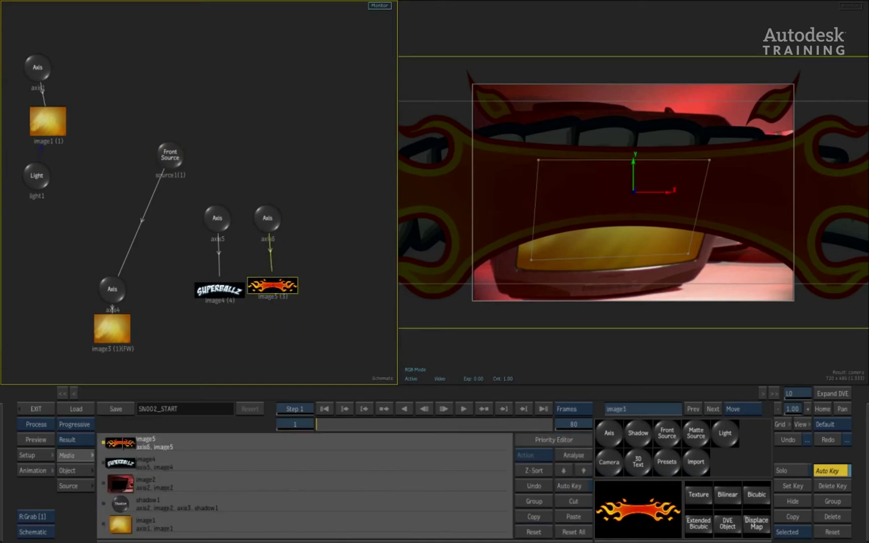
{"action": "left_click_drag", "start_coordinate": [119, 443], "coordinate": [121, 461]}
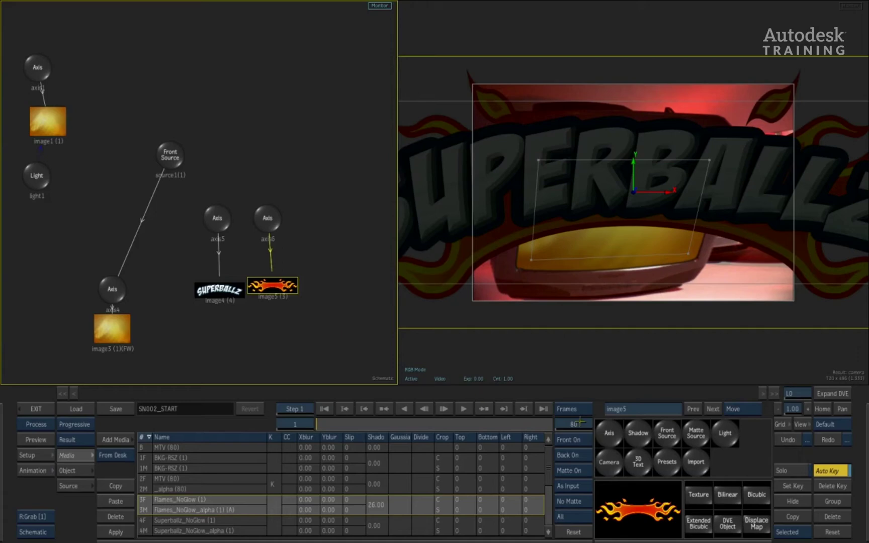
Step: Add a parent axis above the Superballz and flames axes, connect both to it, and scale it to 54%
{"action": "left_click", "coordinate": [610, 433]}
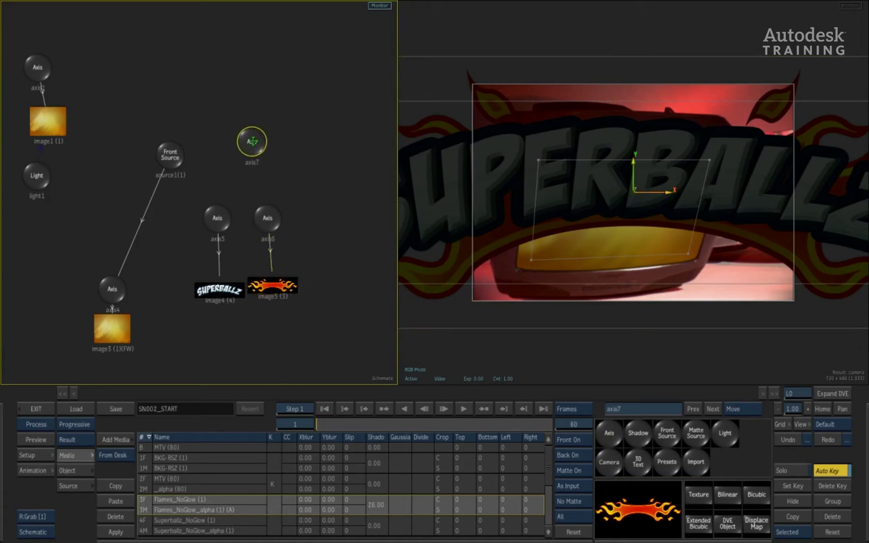
{"action": "left_click_drag", "start_coordinate": [252, 141], "coordinate": [244, 166]}
{"action": "double_click", "coordinate": [237, 166]}
{"action": "left_click_drag", "start_coordinate": [190, 468], "coordinate": [169, 469]}
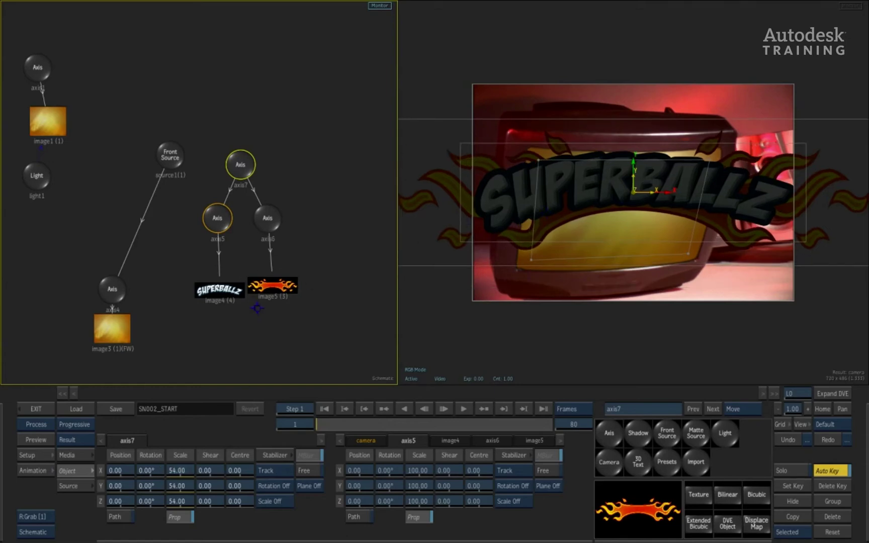
Step: Connect the logo's parent axis to the Front Source node, tidy the node positions, and select the Superballz image
{"action": "left_click_drag", "start_coordinate": [168, 153], "coordinate": [168, 119]}
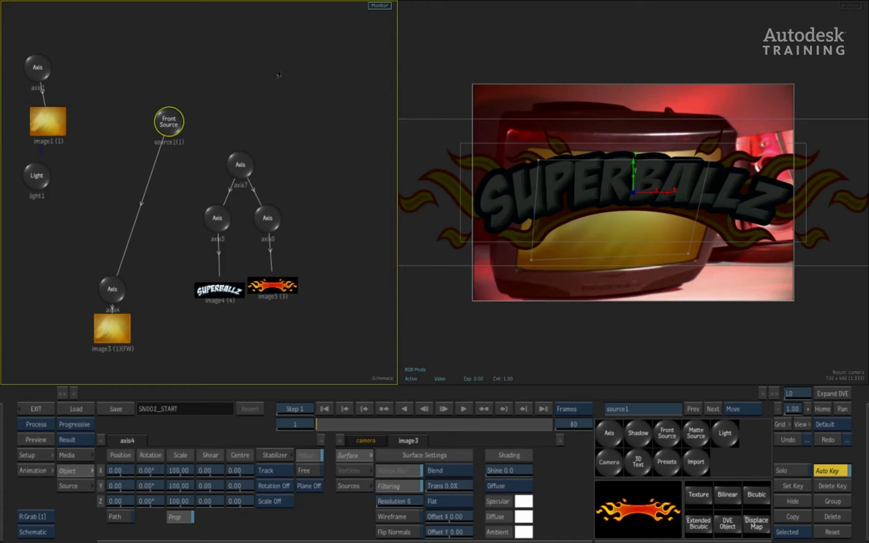
{"action": "left_click_drag", "start_coordinate": [169, 123], "coordinate": [234, 176]}
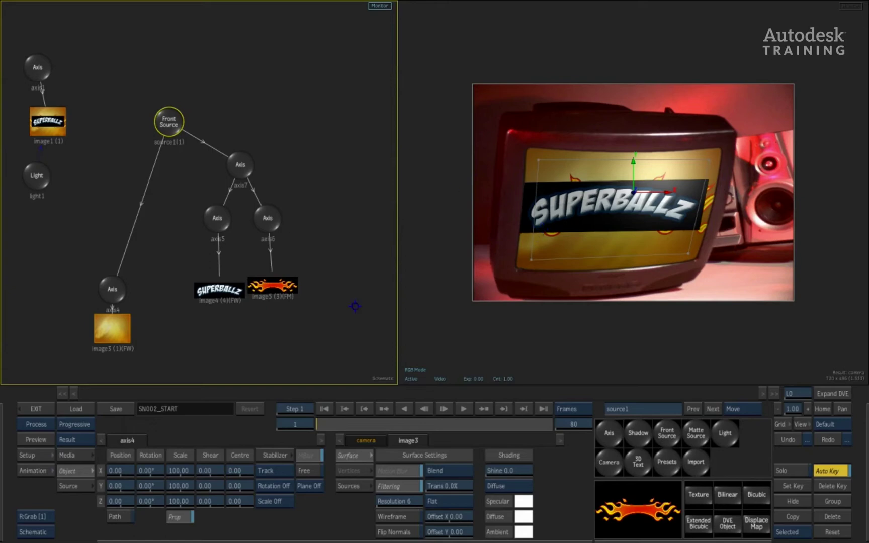
{"action": "left_click_drag", "start_coordinate": [221, 293], "coordinate": [210, 288]}
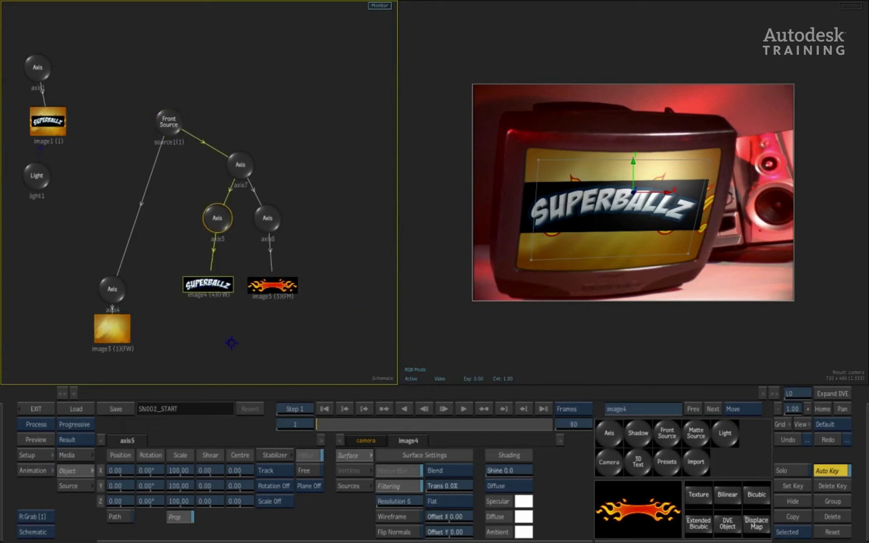
{"action": "left_click_drag", "start_coordinate": [170, 123], "coordinate": [173, 115]}
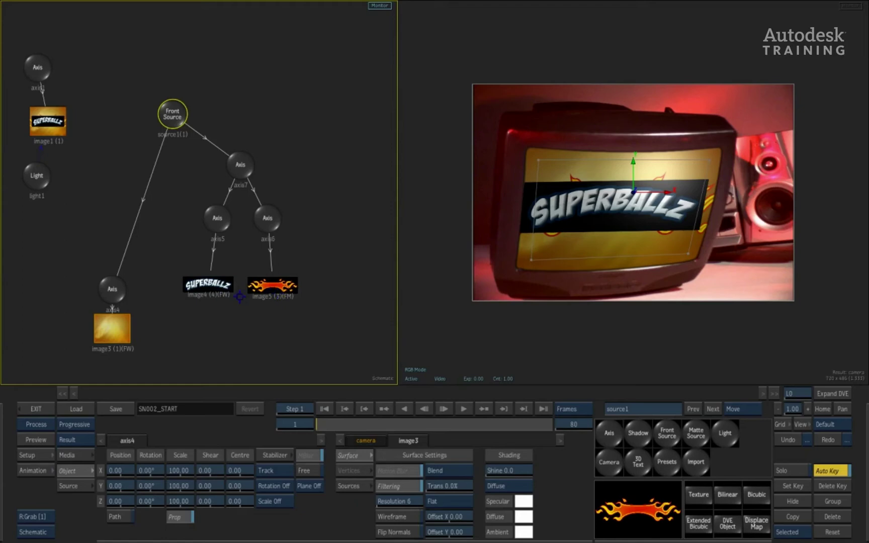
{"action": "left_click", "coordinate": [213, 287]}
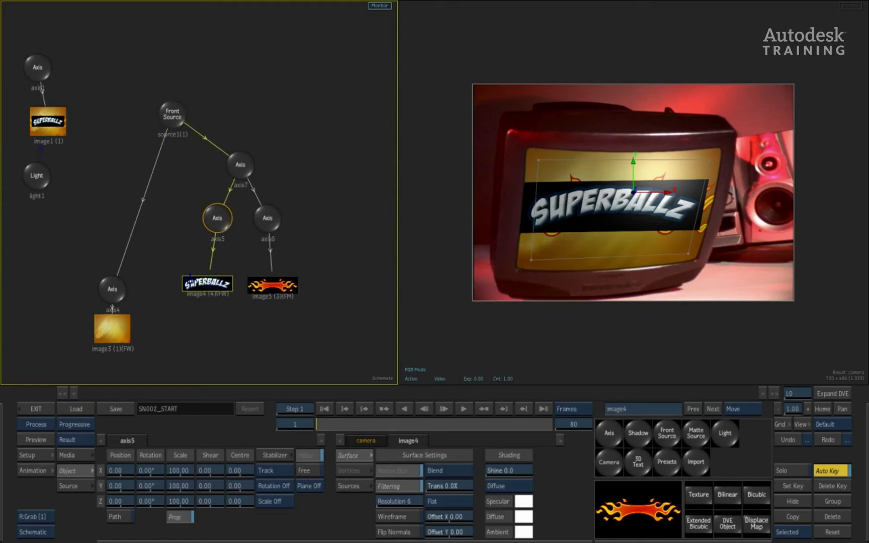
Step: Give the Superballz image custom sources using its own front and matte, and scale the logo's parent axis to 35%
{"action": "left_click", "coordinate": [349, 486]}
{"action": "left_click", "coordinate": [411, 471]}
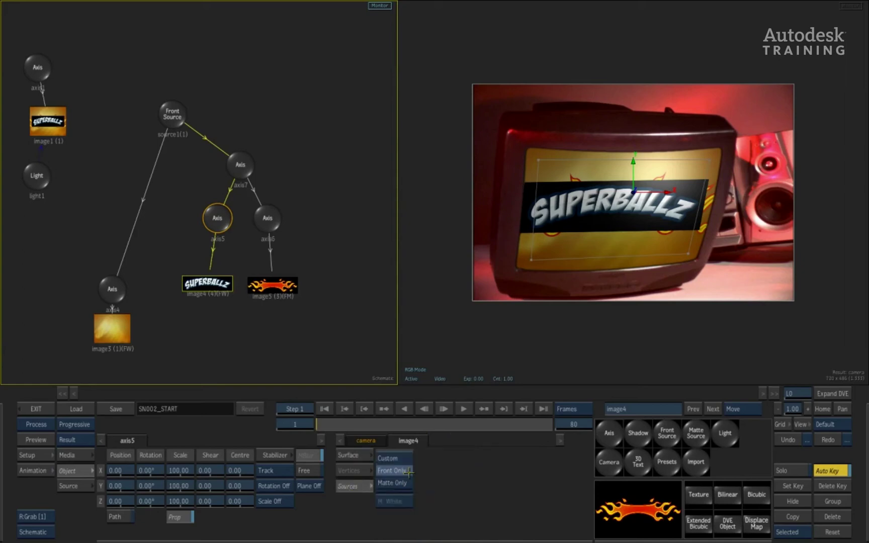
{"action": "left_click", "coordinate": [388, 458]}
{"action": "left_click", "coordinate": [395, 502]}
{"action": "left_click", "coordinate": [396, 511]}
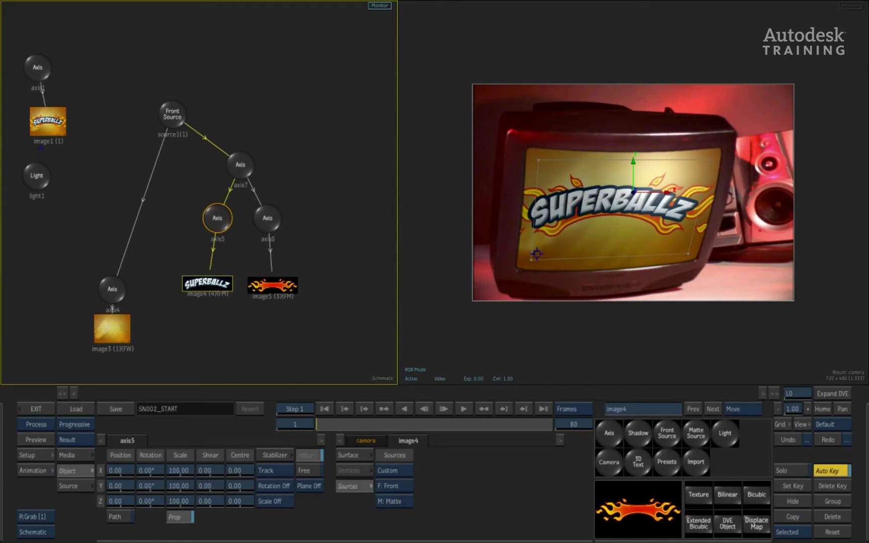
{"action": "left_click", "coordinate": [249, 167]}
{"action": "left_click_drag", "start_coordinate": [181, 475], "coordinate": [185, 474]}
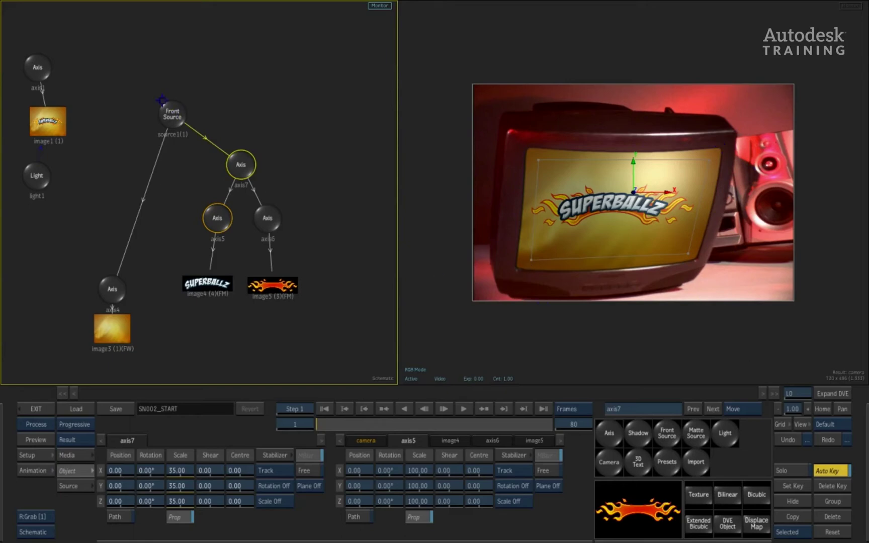
Step: Inspect the Front Source node's composite in the Source view, and return to the schematic
{"action": "left_click_drag", "start_coordinate": [172, 110], "coordinate": [181, 103]}
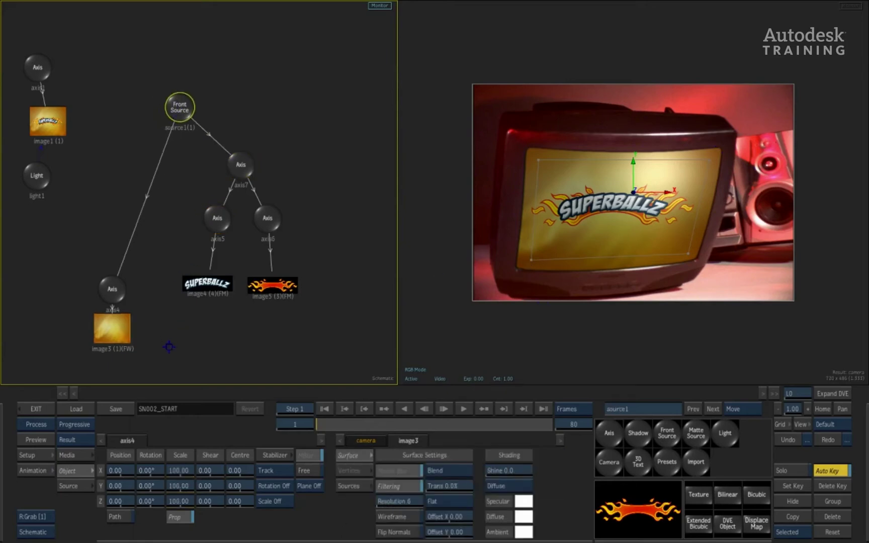
{"action": "left_click", "coordinate": [38, 533]}
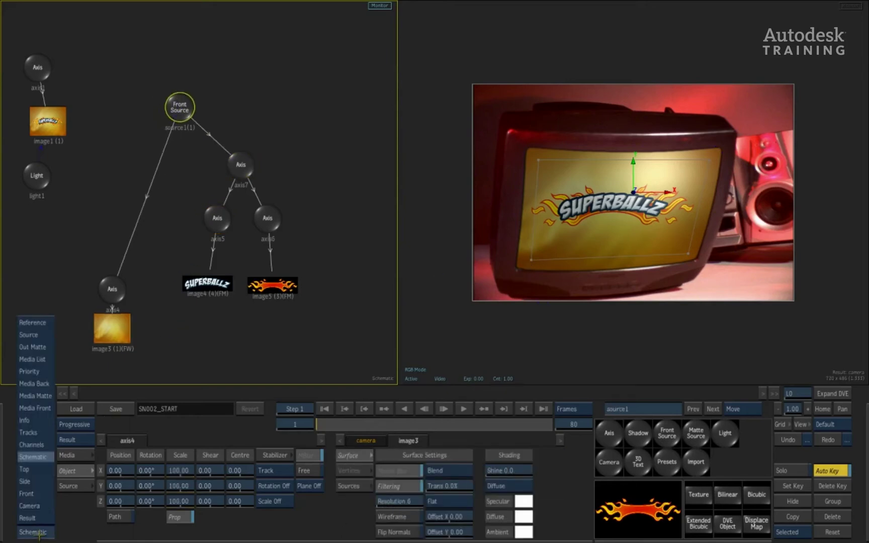
{"action": "left_click", "coordinate": [28, 335]}
{"action": "left_click_drag", "start_coordinate": [243, 316], "coordinate": [291, 301]}
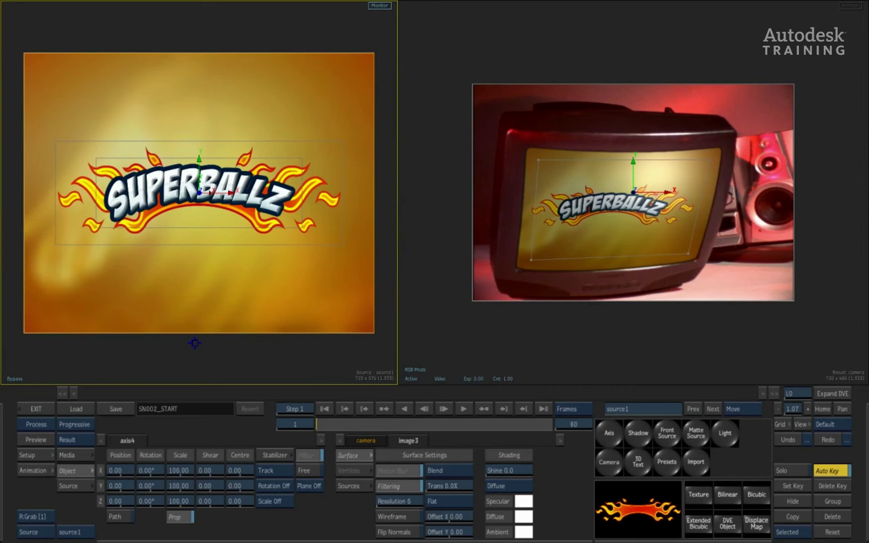
{"action": "key", "text": "F4"}
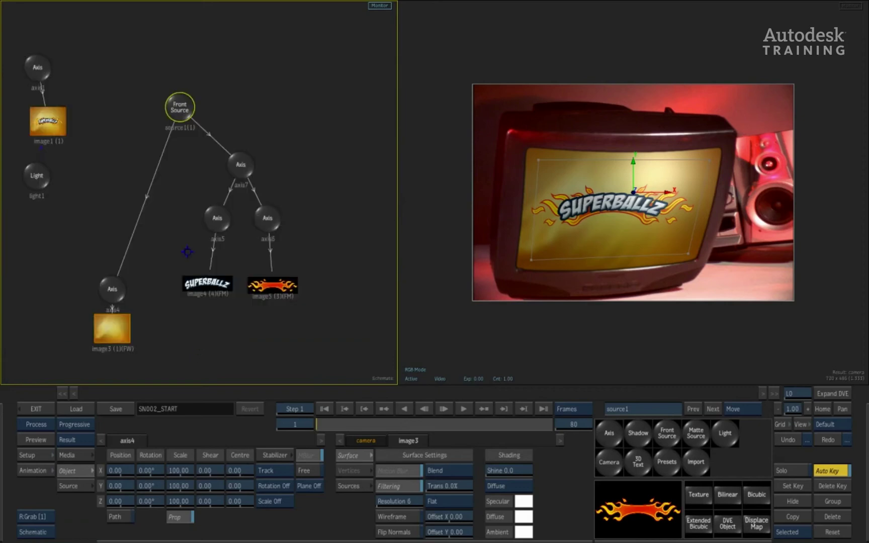
Step: Compare the priority order of the main scene's layers with that of the Front Source node's layers
{"action": "left_click", "coordinate": [38, 65]}
{"action": "left_click", "coordinate": [76, 456]}
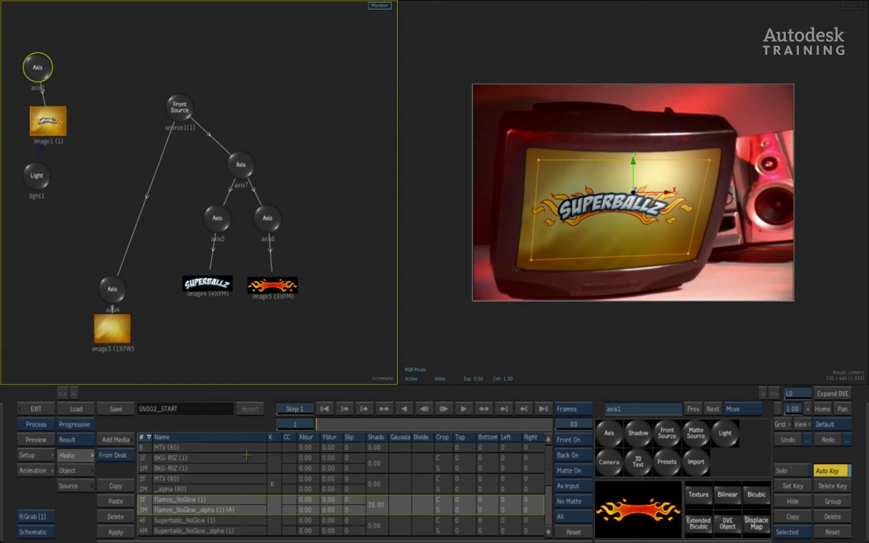
{"action": "left_click_drag", "start_coordinate": [42, 61], "coordinate": [69, 75]}
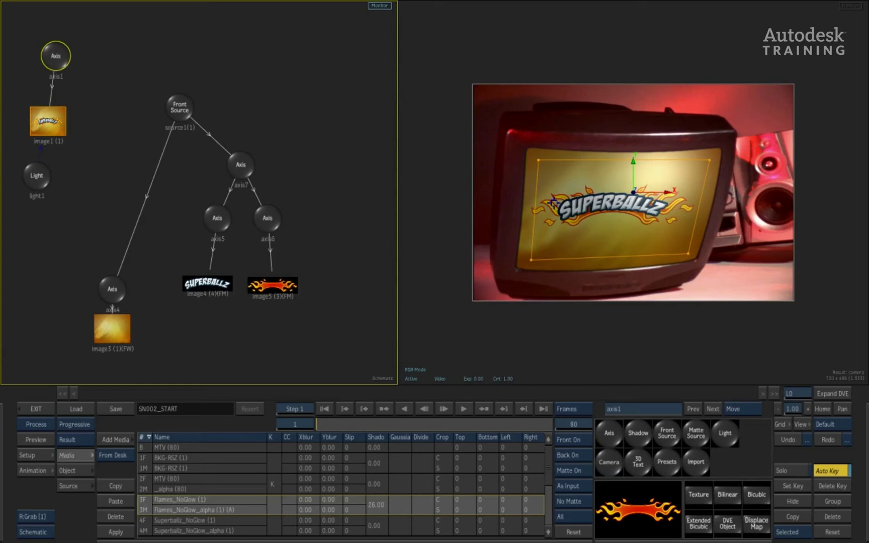
{"action": "mouse_move", "coordinate": [381, 542]}
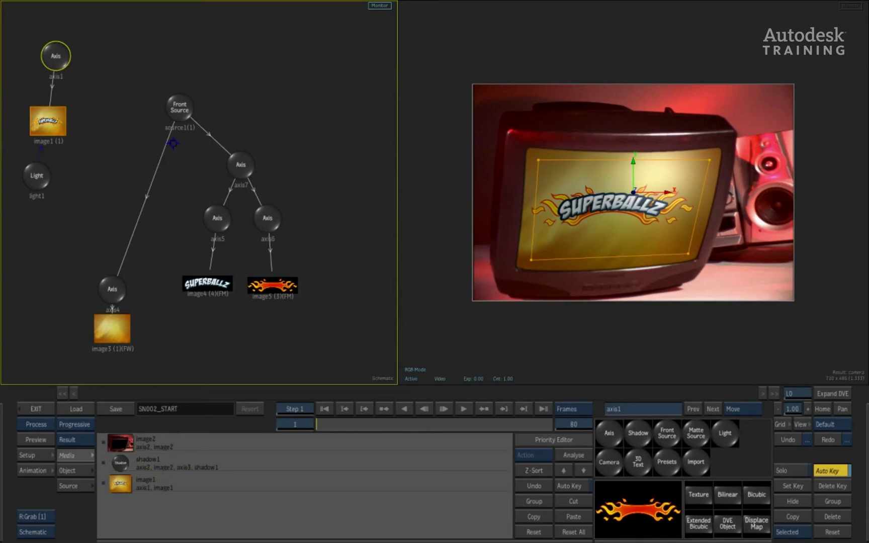
{"action": "left_click", "coordinate": [177, 113]}
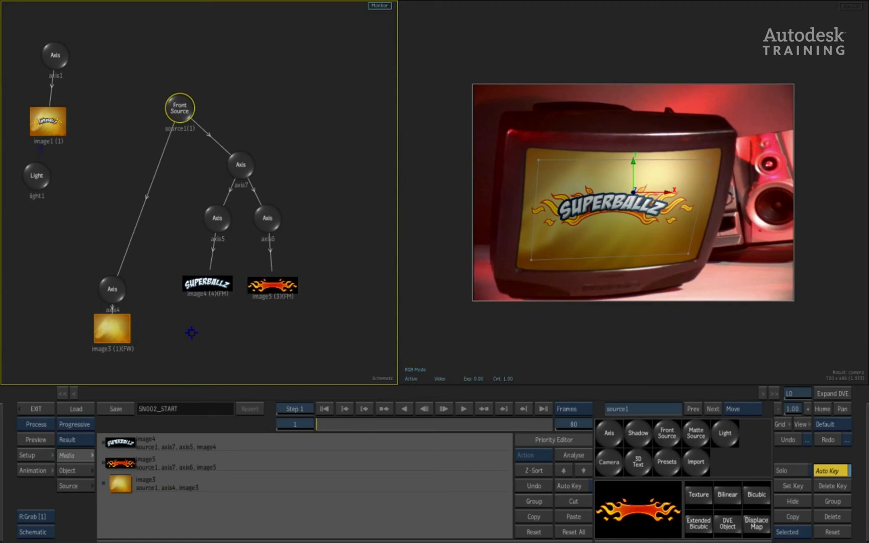
{"action": "mouse_move", "coordinate": [211, 541]}
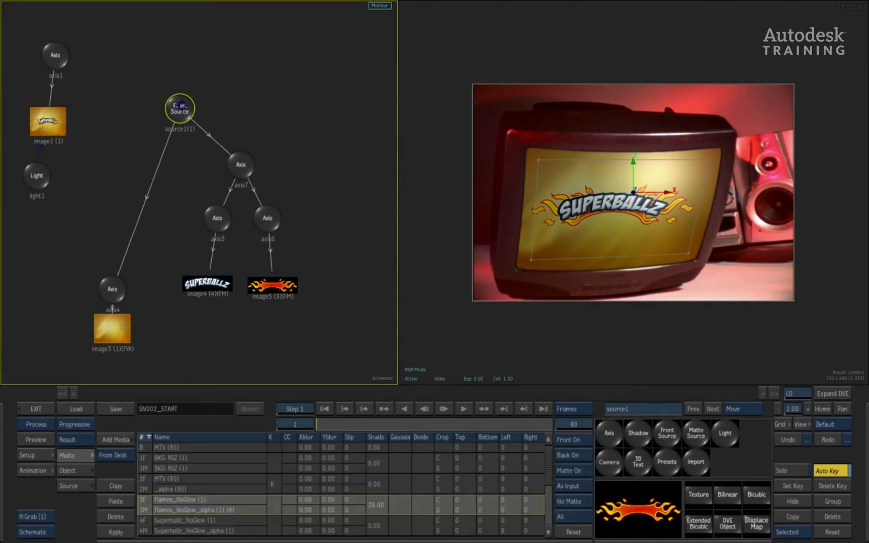
Step: Select the logo's parent axis and set its Y position to 148 while viewing the Front Source composite
{"action": "left_click_drag", "start_coordinate": [178, 106], "coordinate": [179, 108]}
{"action": "key", "text": "Escape"}
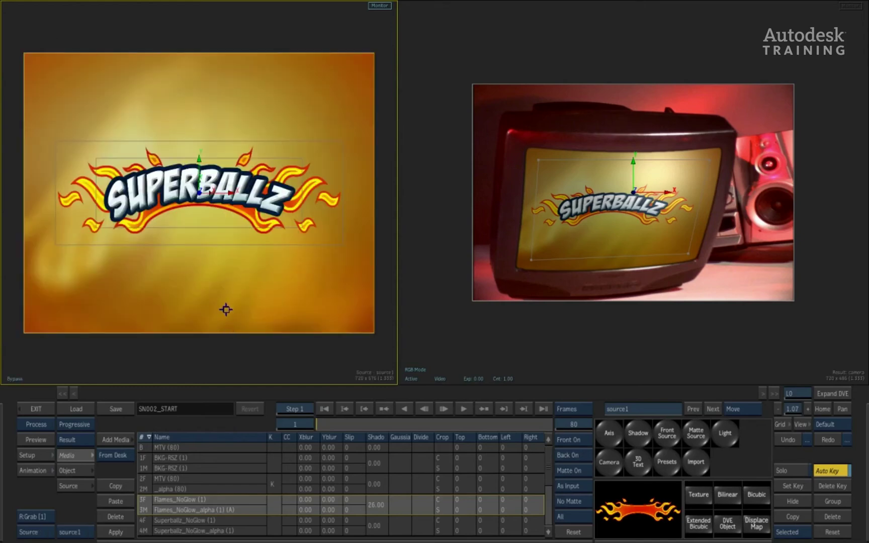
{"action": "key", "text": "Escape"}
{"action": "left_click", "coordinate": [242, 166]}
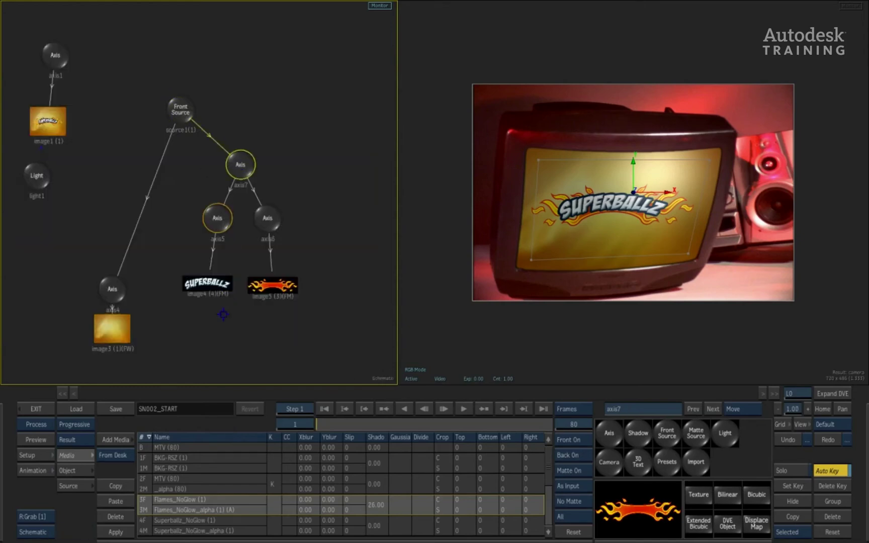
{"action": "key", "text": "Escape"}
{"action": "left_click", "coordinate": [70, 470]}
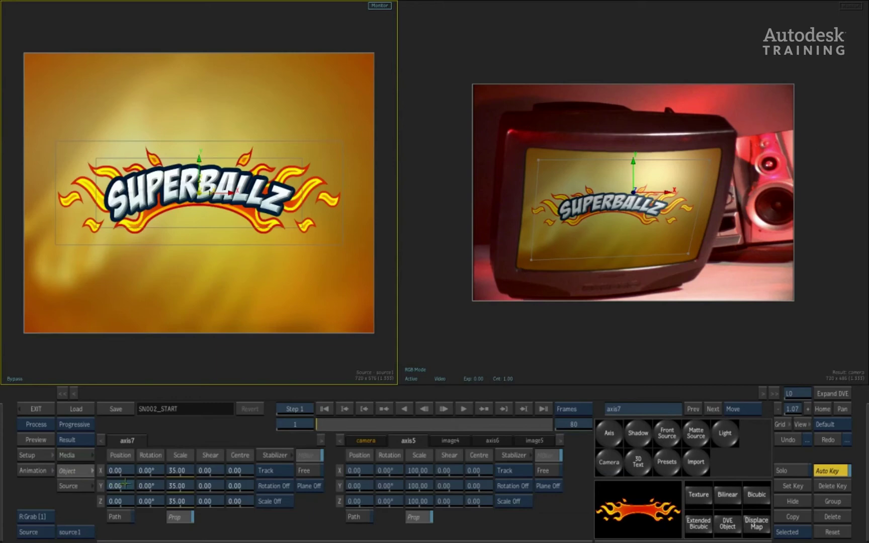
{"action": "left_click_drag", "start_coordinate": [120, 486], "coordinate": [174, 487]}
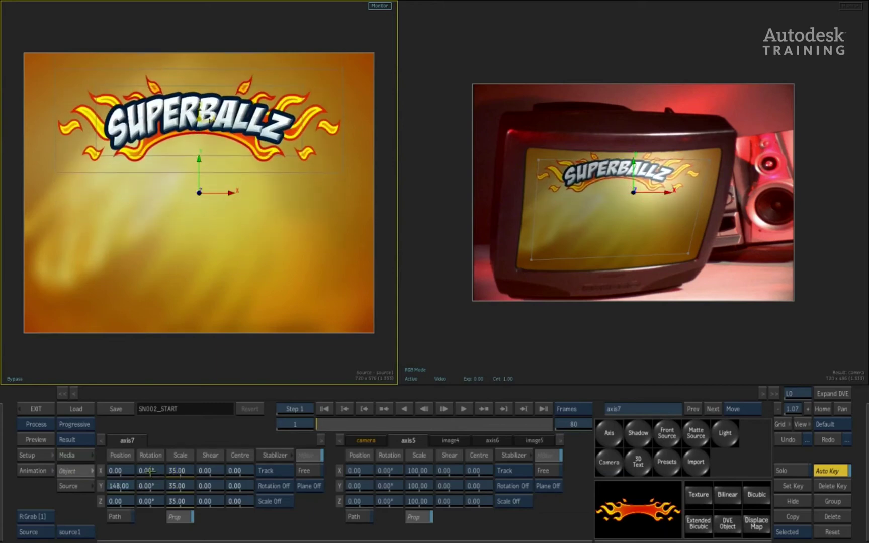
Step: Add the Collect_em_all layer 5 media as an image directly in the Front Source view, over the yellow background
{"action": "left_click", "coordinate": [83, 456]}
{"action": "left_click", "coordinate": [154, 530]}
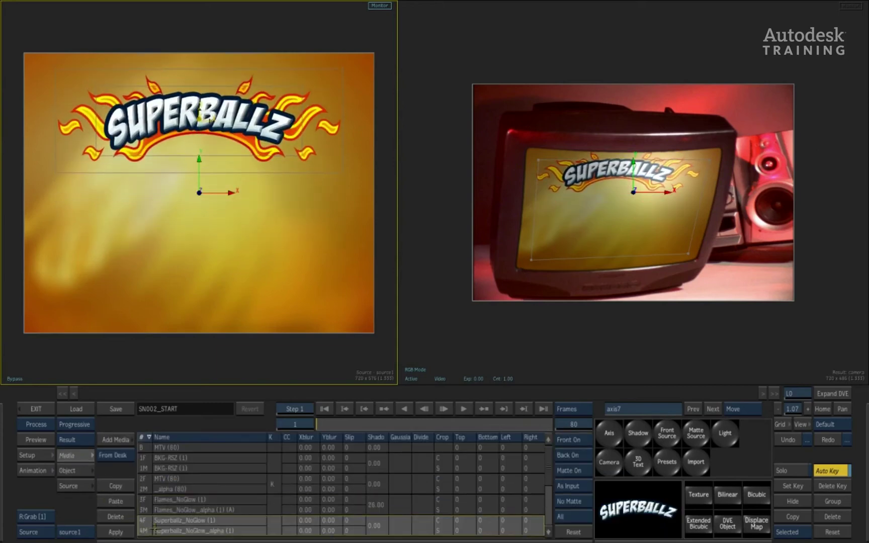
{"action": "left_click_drag", "start_coordinate": [548, 474], "coordinate": [548, 501]}
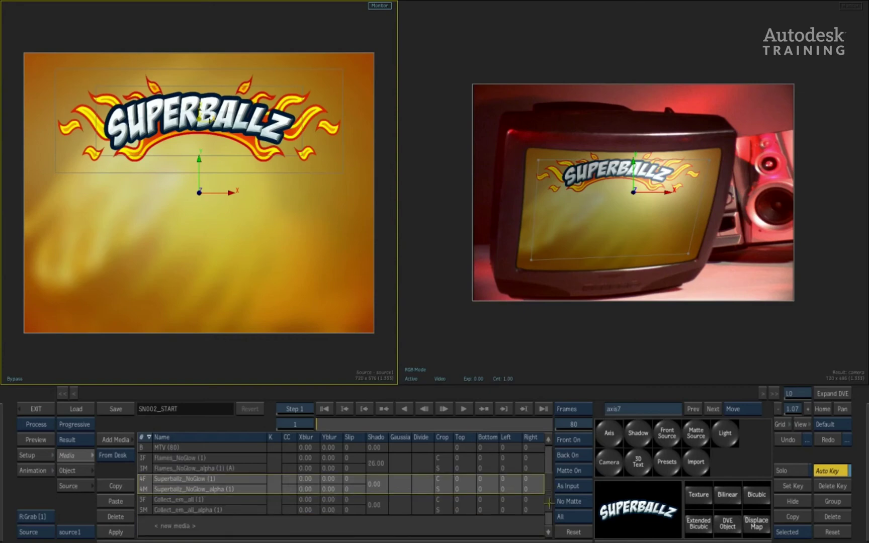
{"action": "left_click", "coordinate": [139, 509]}
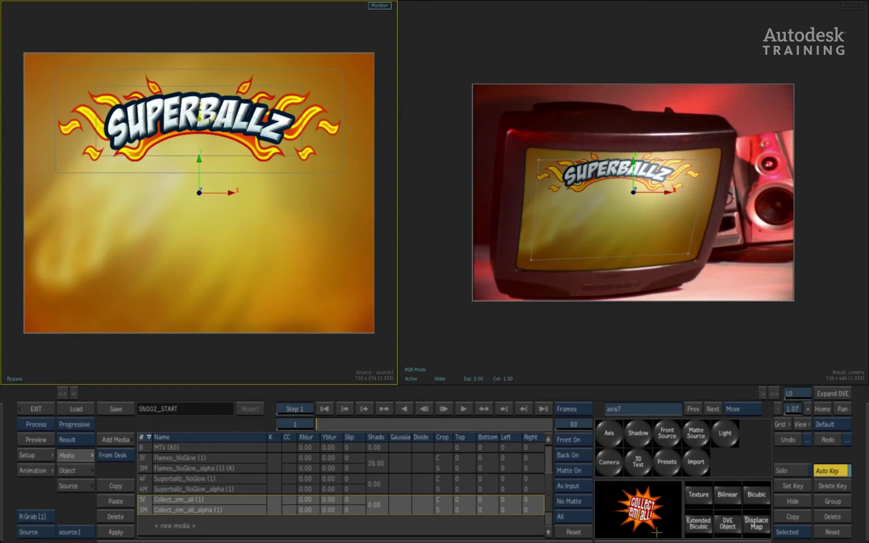
{"action": "left_click_drag", "start_coordinate": [179, 500], "coordinate": [186, 211]}
Step: Scale the Collect 'em All image's axis to 62% and lower it to Y -104.33, below the logo
{"action": "left_click", "coordinate": [76, 471]}
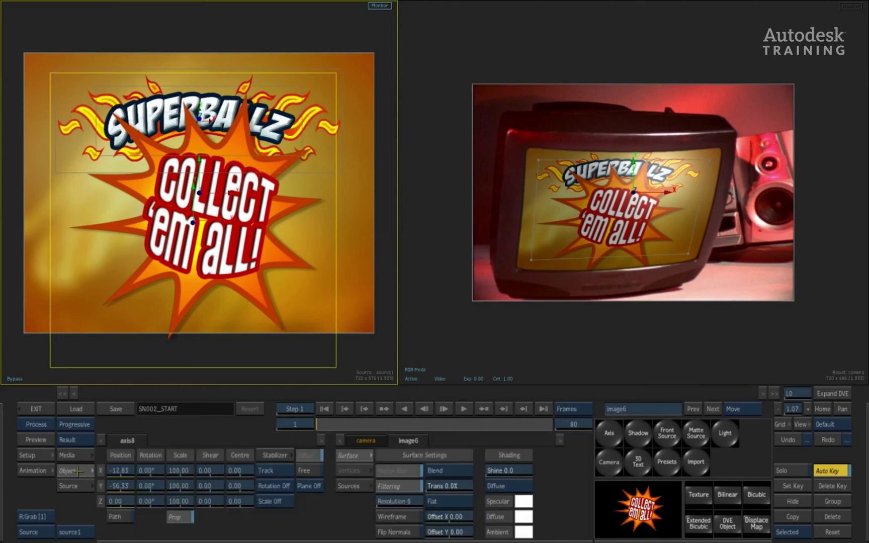
{"action": "left_click_drag", "start_coordinate": [187, 470], "coordinate": [186, 400]}
{"action": "left_click_drag", "start_coordinate": [119, 486], "coordinate": [246, 466]}
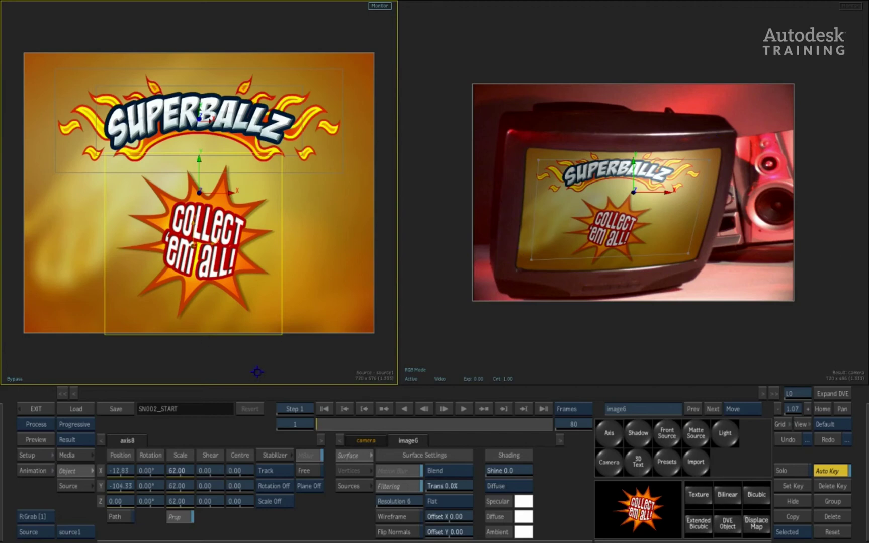
Step: Add a light to the Front Source composite and place it at X -191.55, Y 185.70, Z 220
{"action": "left_click_drag", "start_coordinate": [350, 425], "coordinate": [218, 437]}
{"action": "left_click_drag", "start_coordinate": [200, 193], "coordinate": [99, 89]}
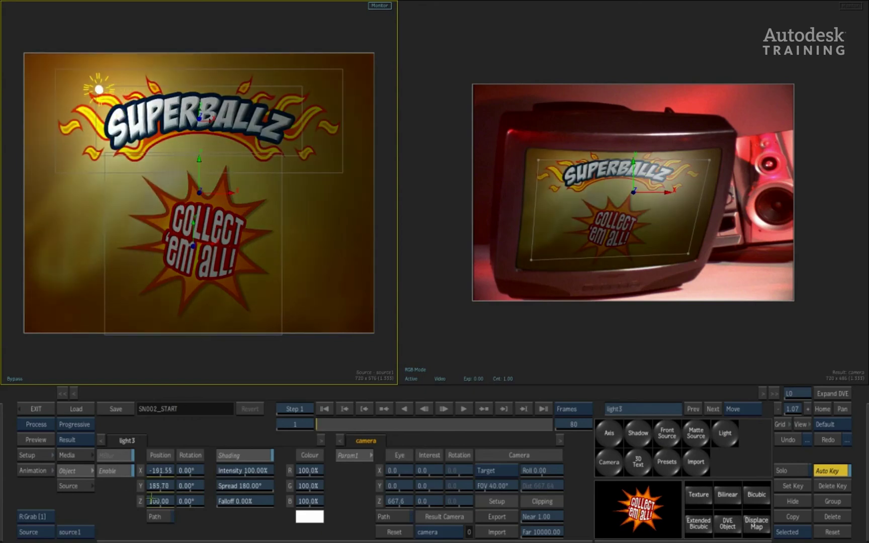
{"action": "left_click_drag", "start_coordinate": [202, 492], "coordinate": [198, 491]}
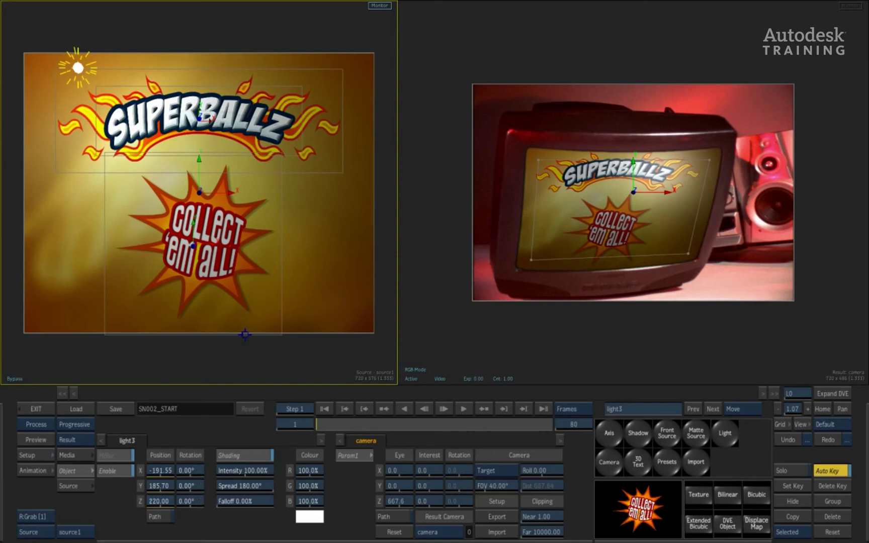
Step: Return to the schematic, try shifting the main scene's light along X, and undo the change
{"action": "key", "text": "F4"}
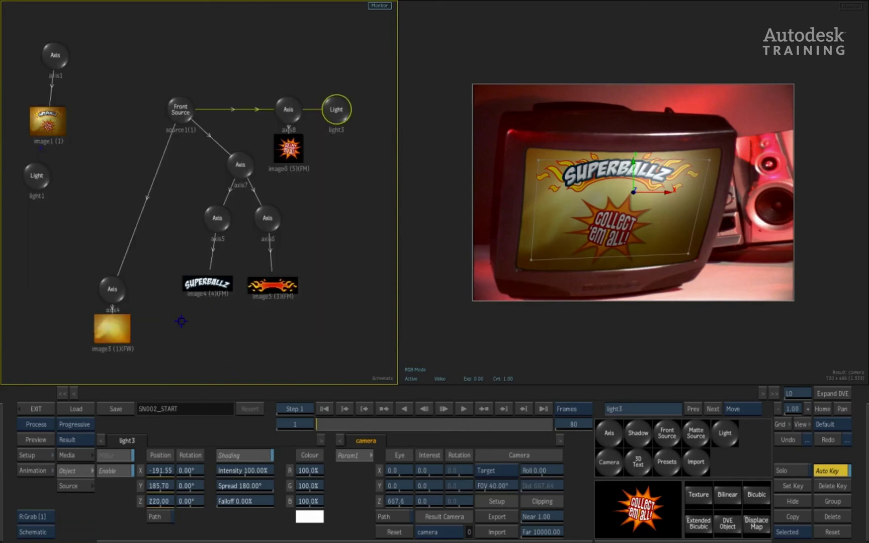
{"action": "mouse_move", "coordinate": [40, 187]}
{"action": "left_mouse_down"}
{"action": "mouse_move", "coordinate": [33, 182]}
{"action": "mouse_move", "coordinate": [57, 194]}
{"action": "mouse_move", "coordinate": [44, 176]}
{"action": "mouse_move", "coordinate": [36, 180]}
{"action": "left_mouse_up"}
{"action": "left_click_drag", "start_coordinate": [157, 471], "coordinate": [185, 456]}
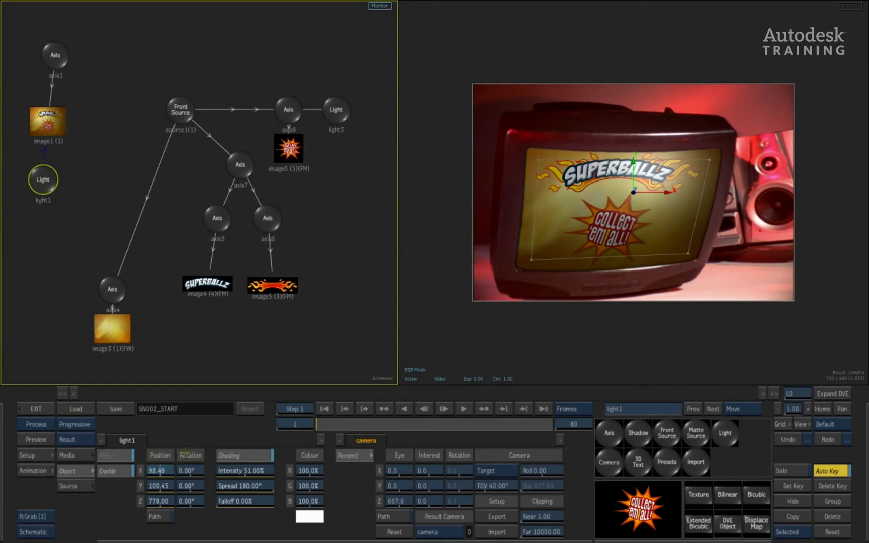
{"action": "left_click", "coordinate": [788, 441]}
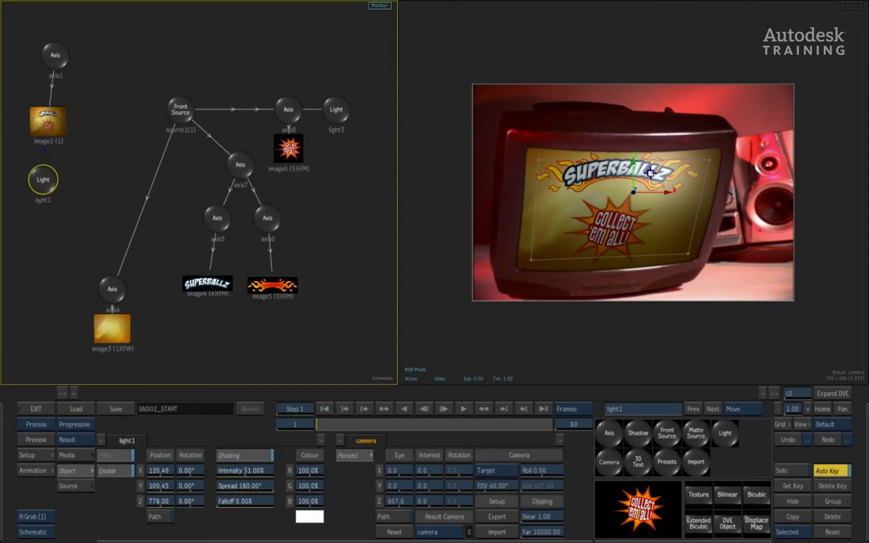
Step: Move the new light node up beside the Front Source node and set the Superballz image's Shine to 100
{"action": "left_click_drag", "start_coordinate": [336, 109], "coordinate": [253, 68]}
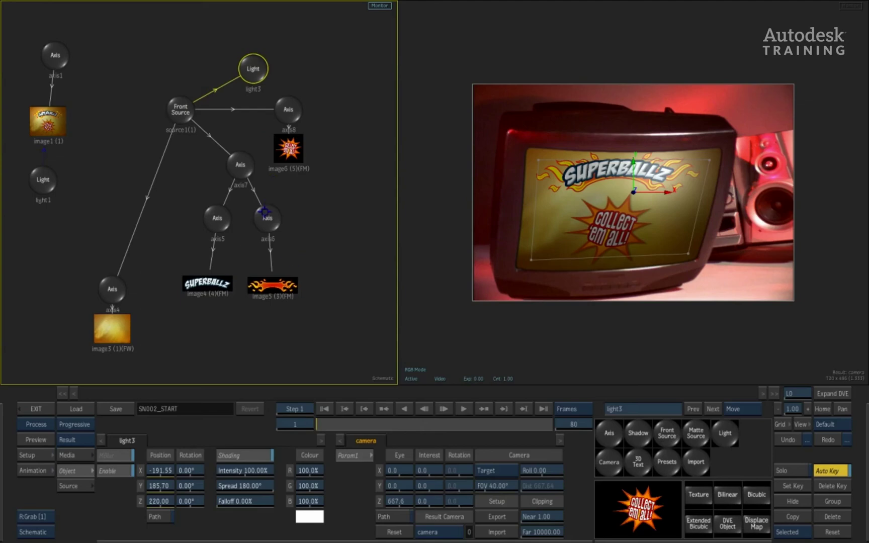
{"action": "left_click_drag", "start_coordinate": [203, 289], "coordinate": [208, 291]}
{"action": "left_click_drag", "start_coordinate": [501, 470], "coordinate": [537, 465]}
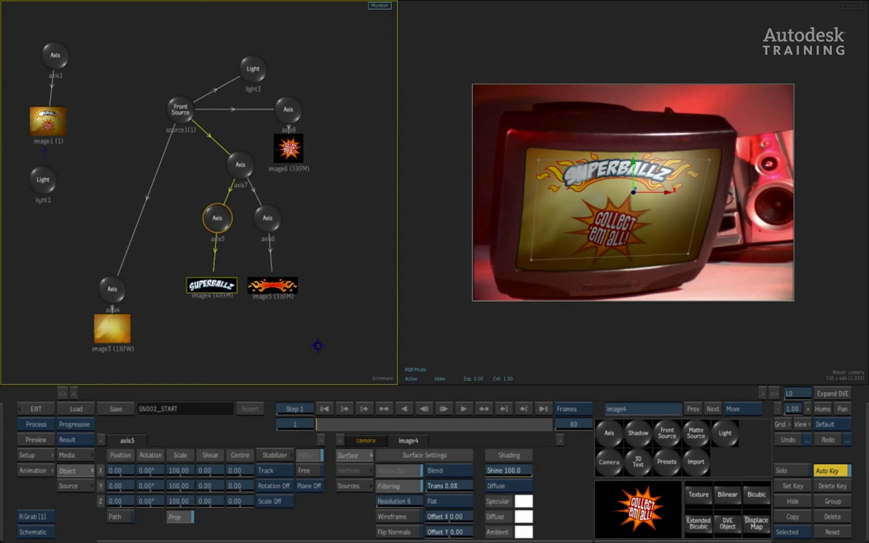
Step: In the Front Source view, place the light at X -233.47, Y 251.43, and keyframe its X position to 258.53 at frame 80
{"action": "double_click", "coordinate": [180, 111]}
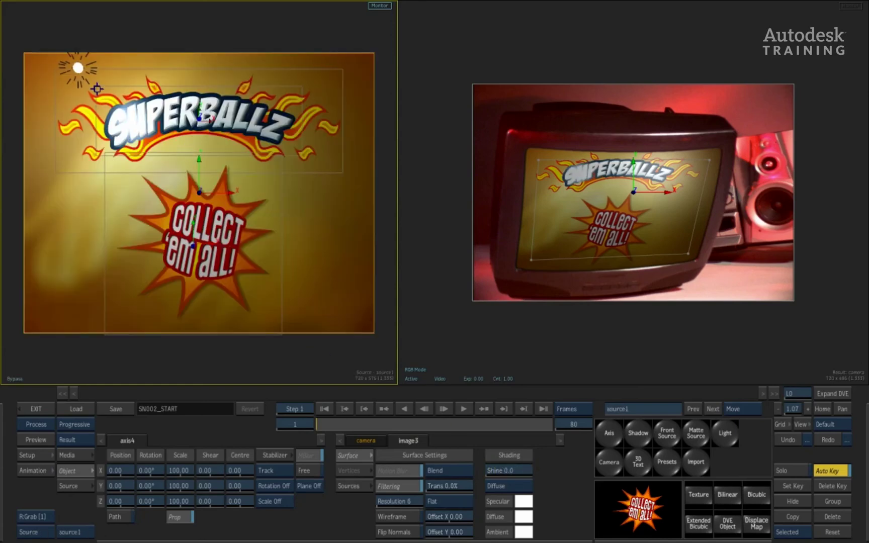
{"action": "left_click", "coordinate": [76, 68]}
{"action": "left_click_drag", "start_coordinate": [80, 62], "coordinate": [50, 65]}
{"action": "mouse_move", "coordinate": [161, 484]}
{"action": "left_mouse_down"}
{"action": "mouse_move", "coordinate": [164, 469]}
{"action": "mouse_move", "coordinate": [120, 470]}
{"action": "mouse_move", "coordinate": [155, 470]}
{"action": "left_mouse_up"}
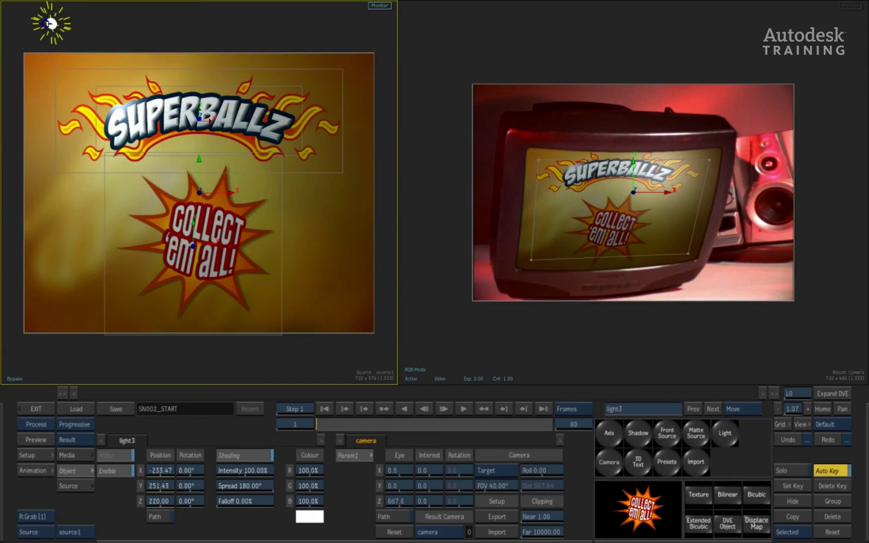
{"action": "left_click_drag", "start_coordinate": [371, 423], "coordinate": [627, 424]}
{"action": "left_click_drag", "start_coordinate": [153, 470], "coordinate": [373, 459]}
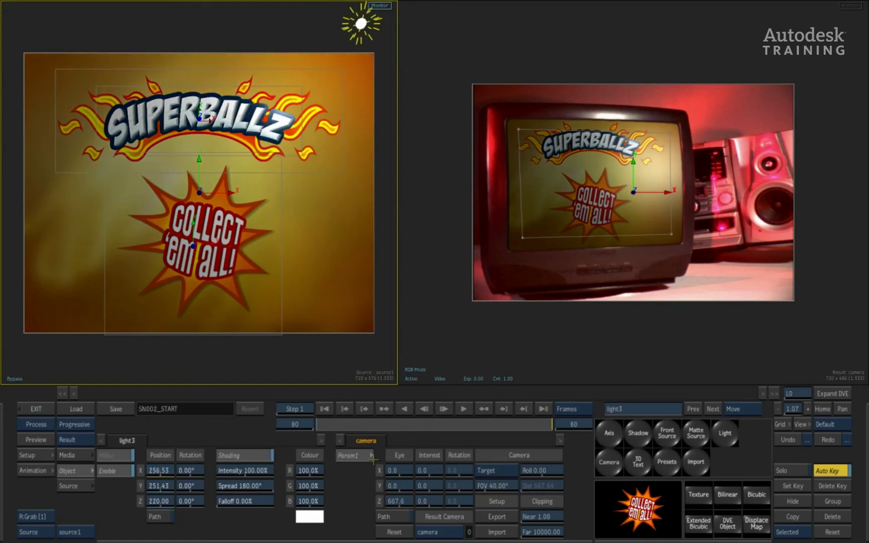
Step: At frame 34, move the light to X -26.15 and raise it to about Y 306, and review the animation along the timeline
{"action": "left_click_drag", "start_coordinate": [545, 429], "coordinate": [337, 376]}
{"action": "left_click_drag", "start_coordinate": [168, 24], "coordinate": [186, 6]}
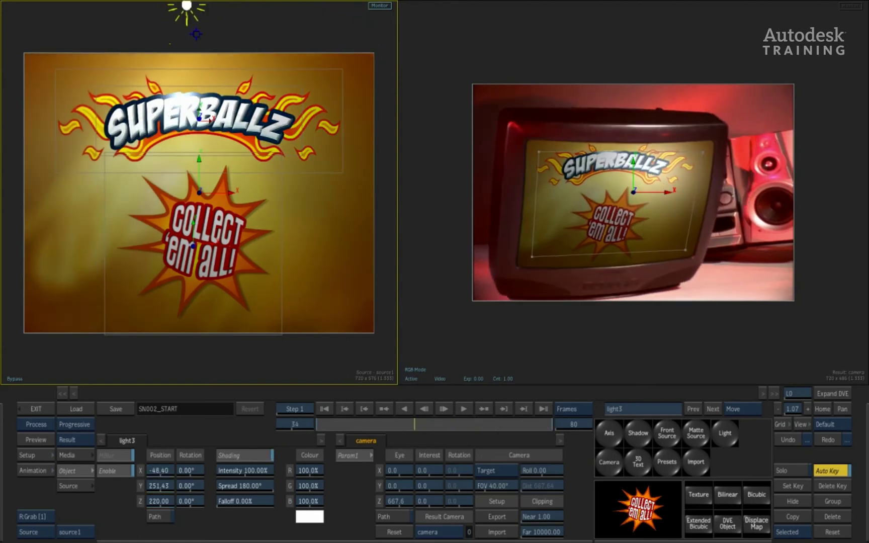
{"action": "left_click_drag", "start_coordinate": [153, 486], "coordinate": [177, 485]}
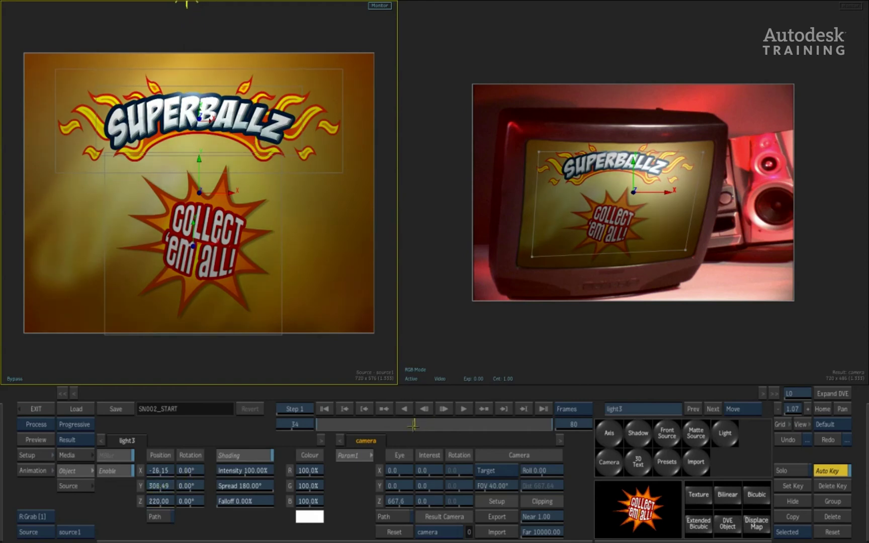
{"action": "left_click_drag", "start_coordinate": [414, 425], "coordinate": [318, 425]}
{"action": "left_click", "coordinate": [460, 405]}
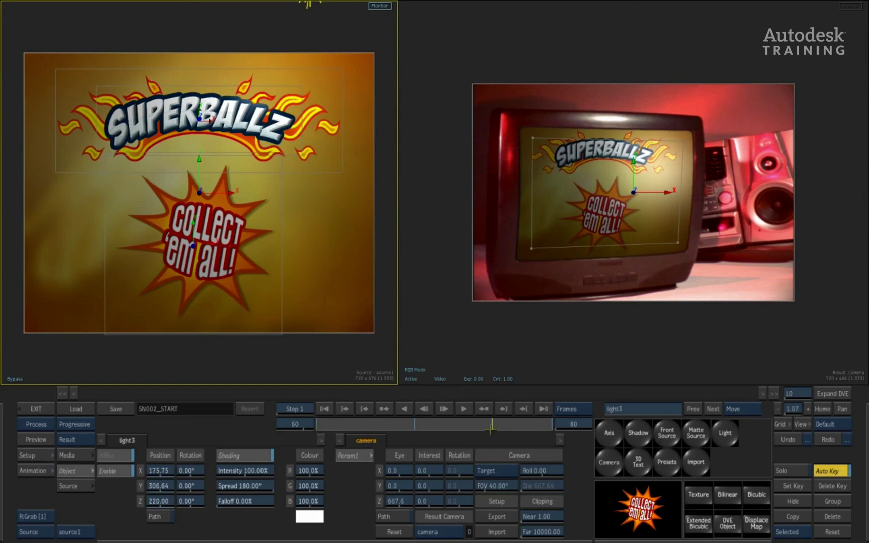
{"action": "mouse_move", "coordinate": [510, 424]}
{"action": "left_mouse_down"}
{"action": "mouse_move", "coordinate": [346, 431]}
{"action": "mouse_move", "coordinate": [547, 409]}
{"action": "mouse_move", "coordinate": [321, 412]}
{"action": "mouse_move", "coordinate": [512, 410]}
{"action": "left_mouse_up"}
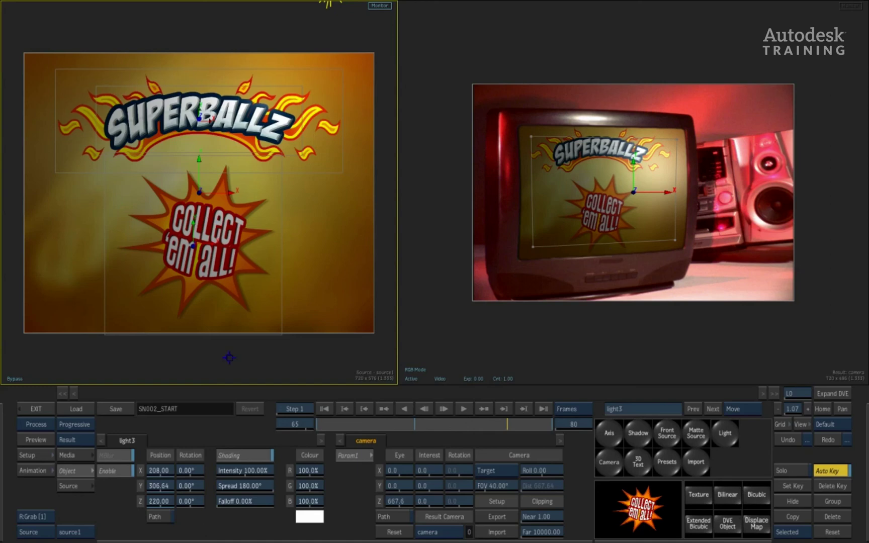
Step: Load the SN003_START Action setup from the project's smoke directory
{"action": "key", "text": "Escape"}
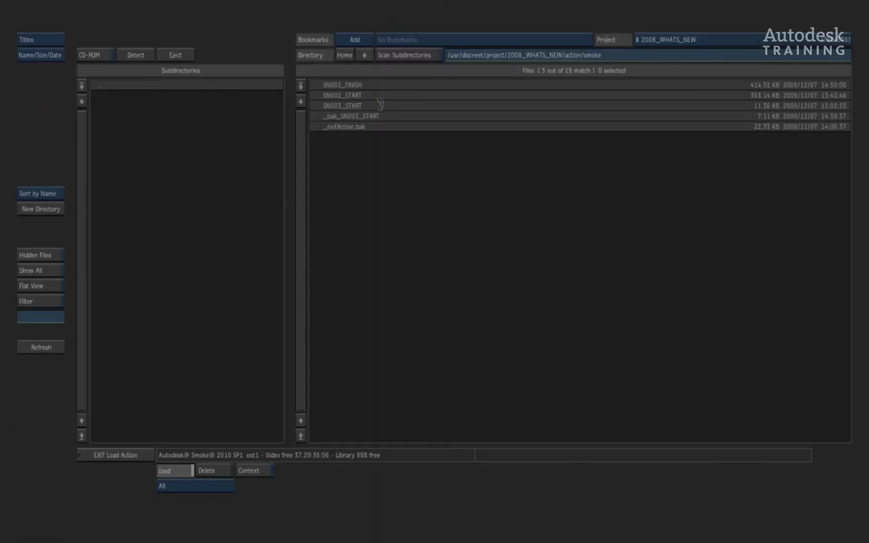
{"action": "left_click", "coordinate": [379, 104]}
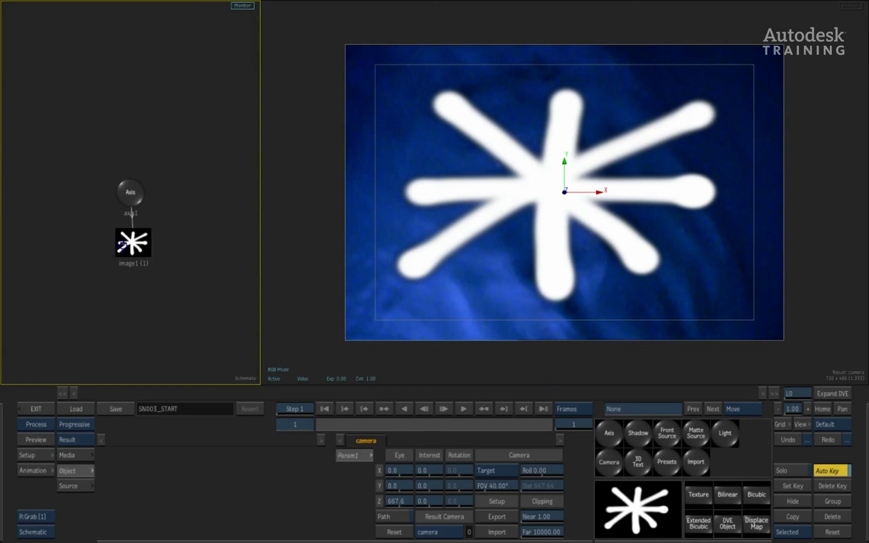
Step: Set the star image's blend mode to Simple Add and its transparency to 43%
{"action": "left_click", "coordinate": [130, 244]}
{"action": "left_click", "coordinate": [461, 470]}
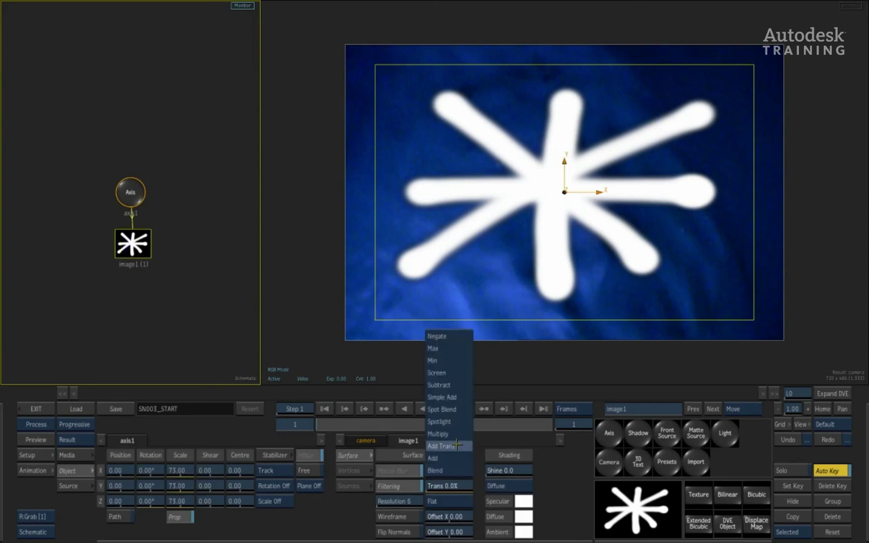
{"action": "left_click", "coordinate": [442, 398]}
{"action": "left_click_drag", "start_coordinate": [428, 483], "coordinate": [448, 485]}
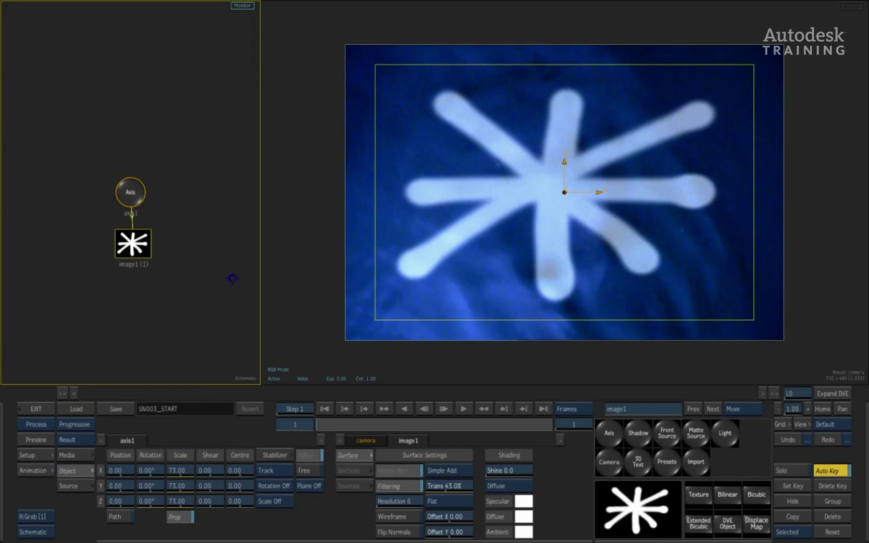
Step: Add a Front Source node beside the star image's nodes and space its axis and image nodes out beneath it
{"action": "left_click_drag", "start_coordinate": [133, 243], "coordinate": [133, 247]}
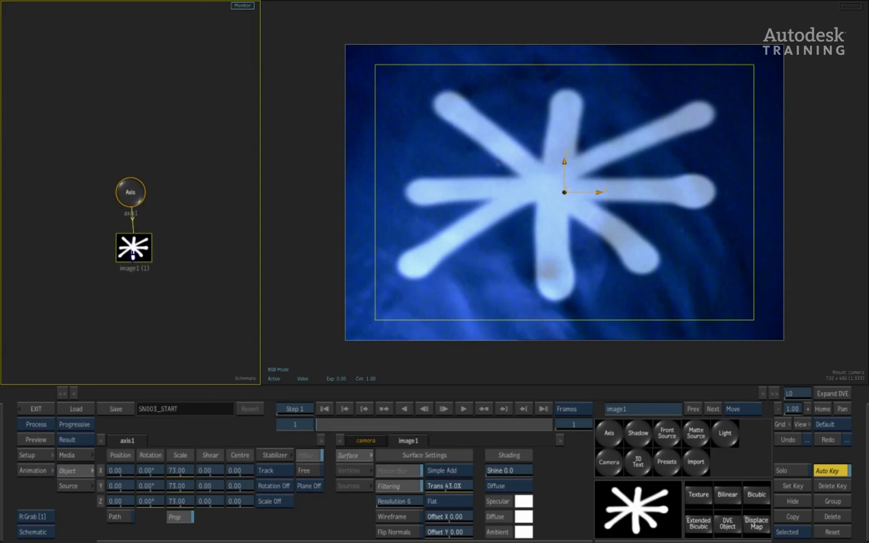
{"action": "left_click_drag", "start_coordinate": [203, 413], "coordinate": [197, 182]}
{"action": "left_click_drag", "start_coordinate": [202, 261], "coordinate": [197, 306]}
{"action": "left_click_drag", "start_coordinate": [198, 221], "coordinate": [198, 232]}
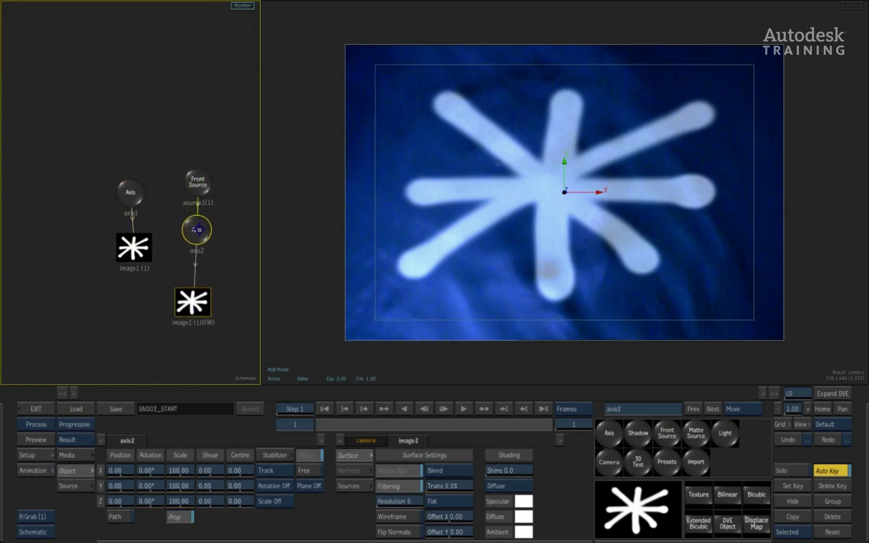
Step: Rotate the Front Source's axis 16° around Z and lower the main scene's star image transparency to about 10%
{"action": "left_click_drag", "start_coordinate": [146, 501], "coordinate": [156, 519]}
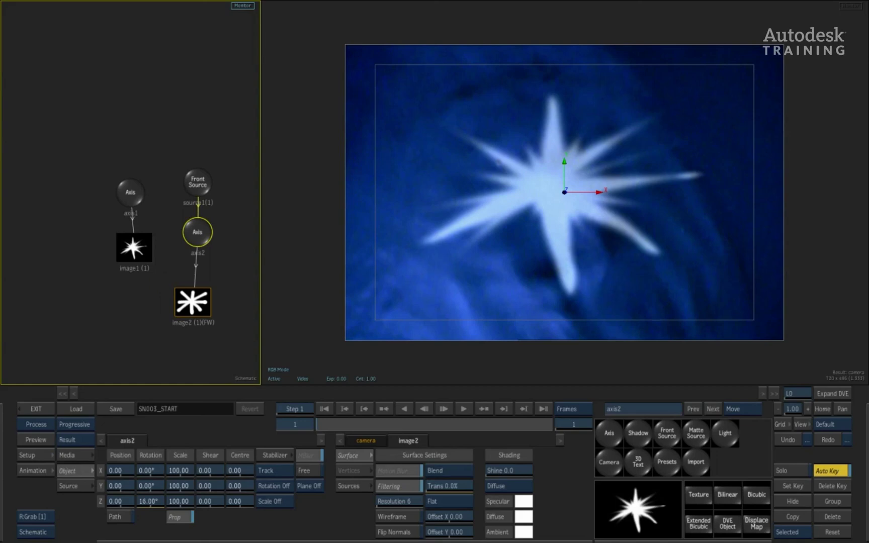
{"action": "left_click", "coordinate": [134, 247]}
{"action": "left_click_drag", "start_coordinate": [460, 484], "coordinate": [451, 486]}
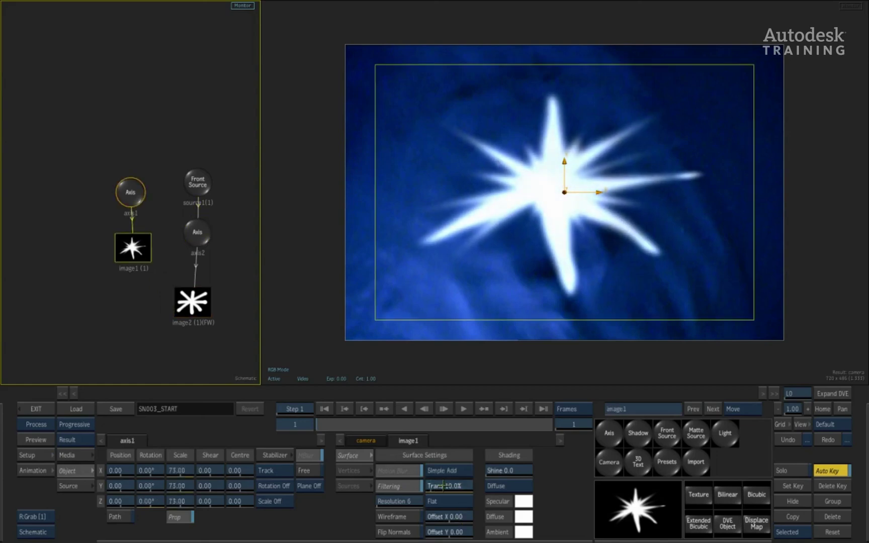